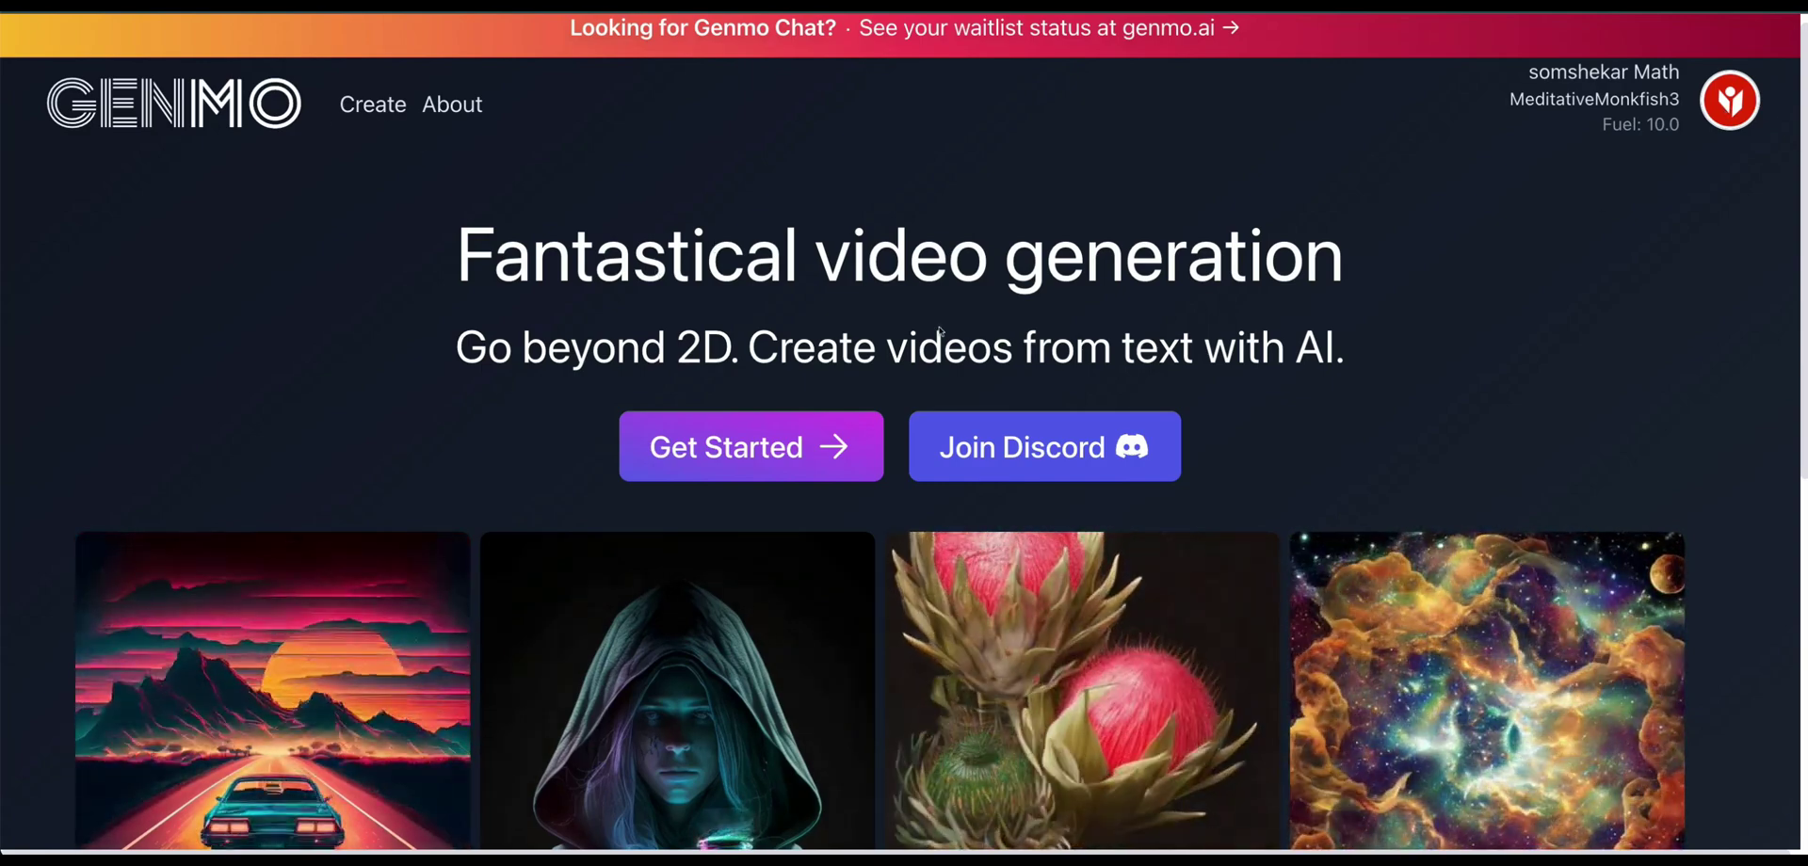
scroll(712, 487, down, 3)
scroll(375, 435, down, 1)
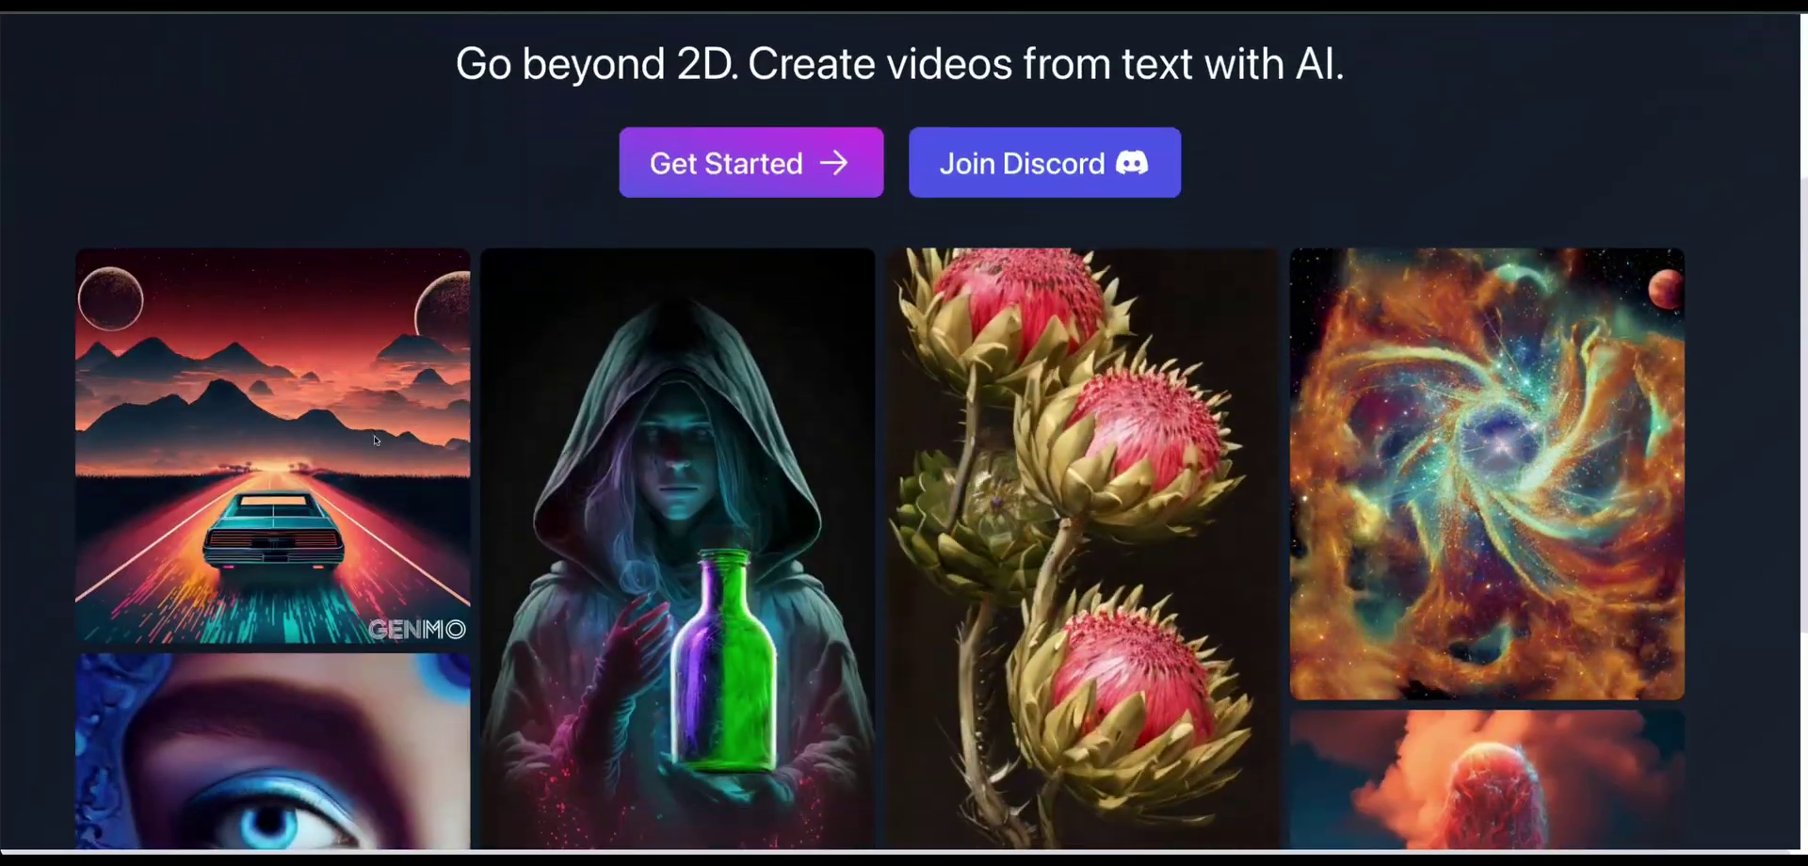
click(384, 455)
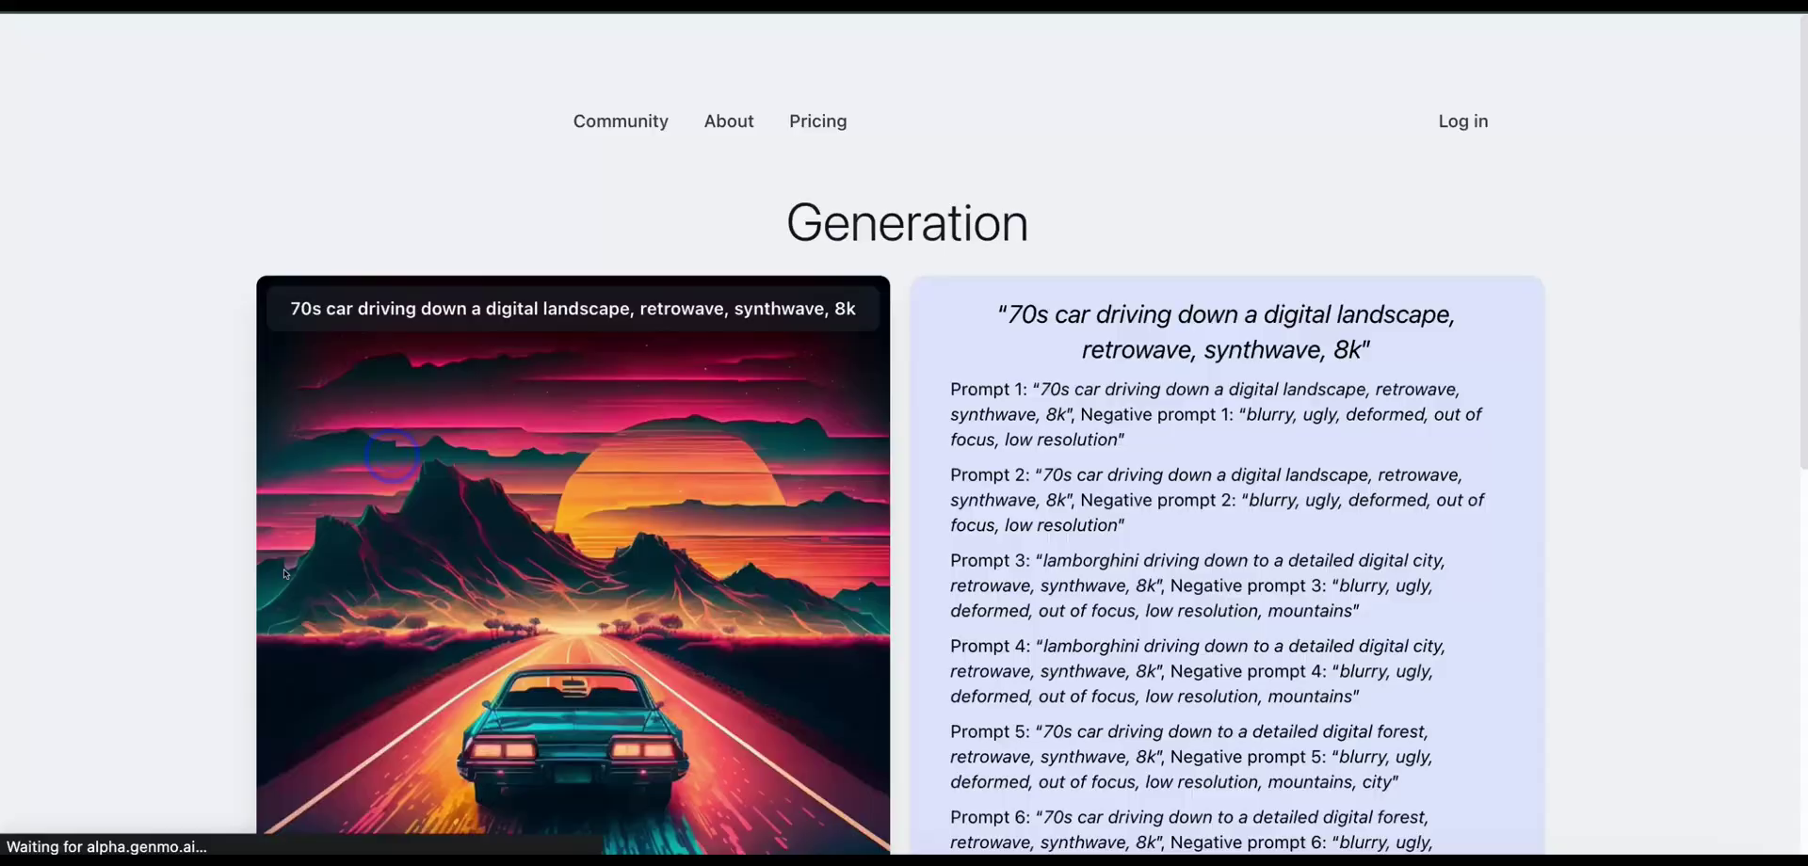
scroll(682, 524, down, 4)
scroll(681, 524, down, 1)
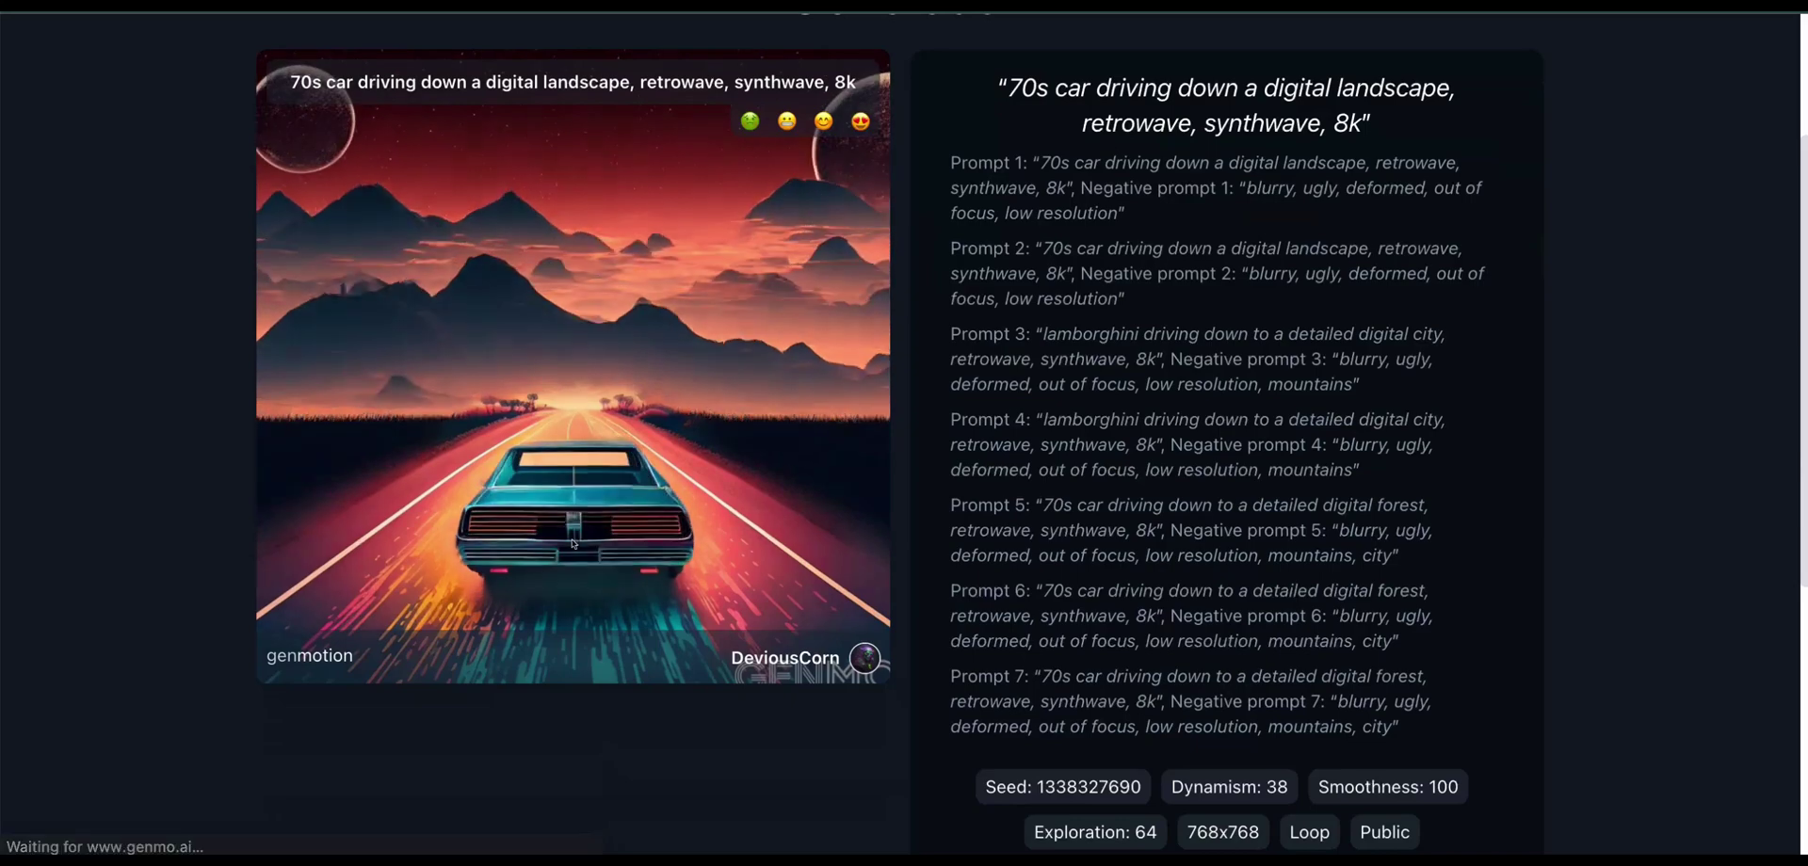
scroll(1553, 207, down, 2)
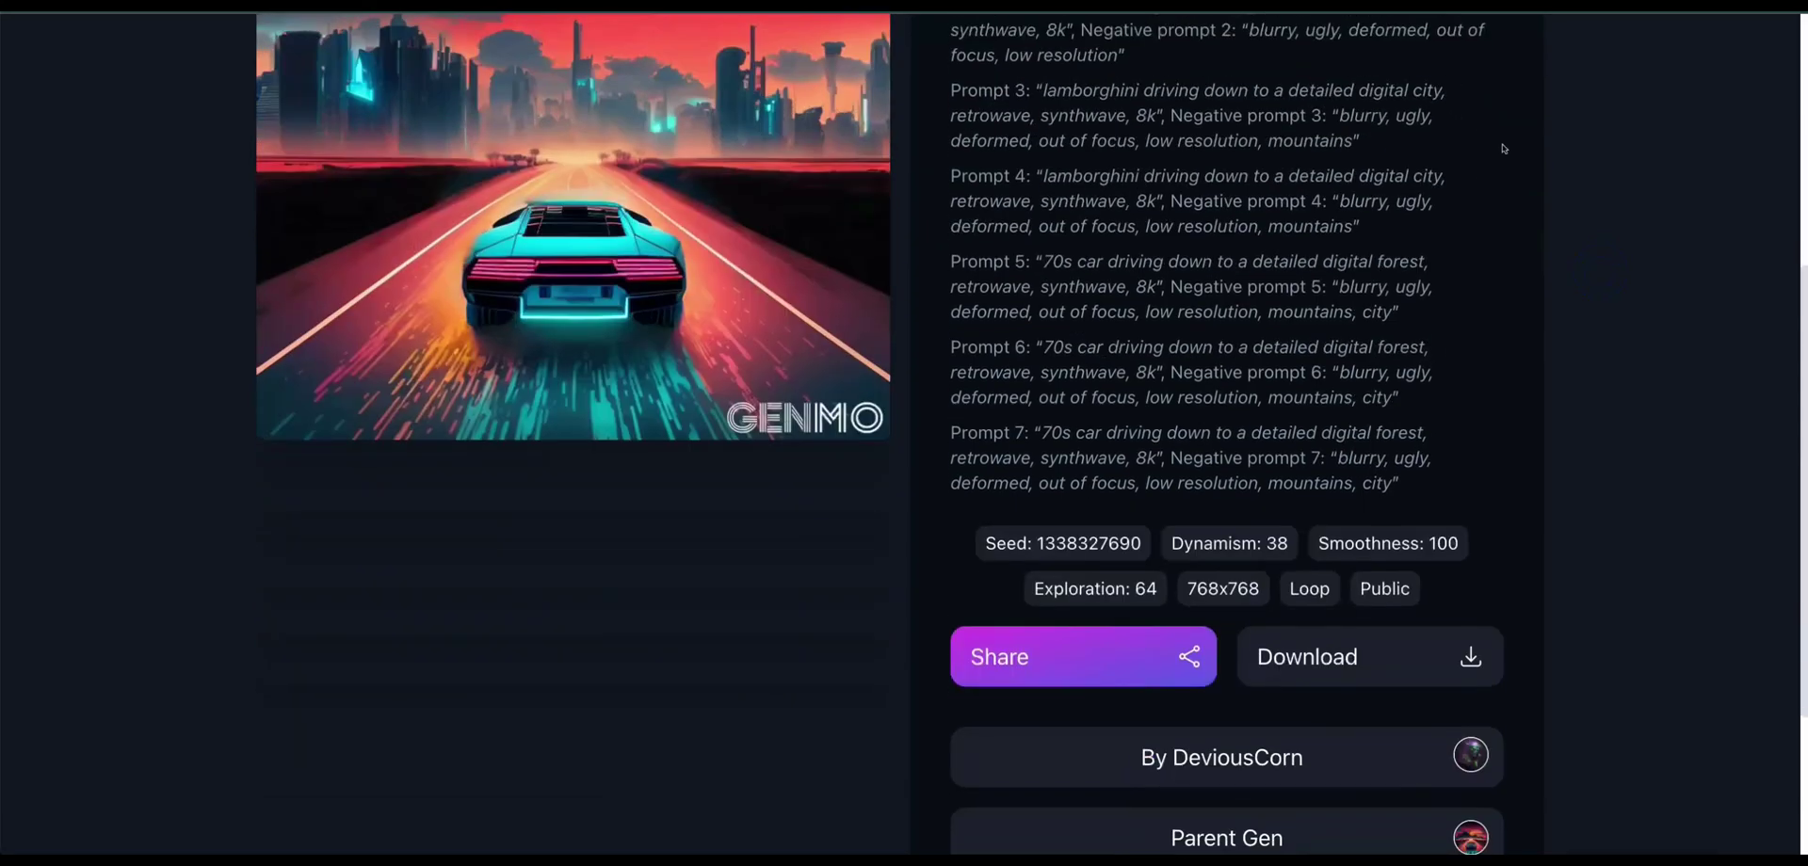
scroll(1507, 188, up, 4)
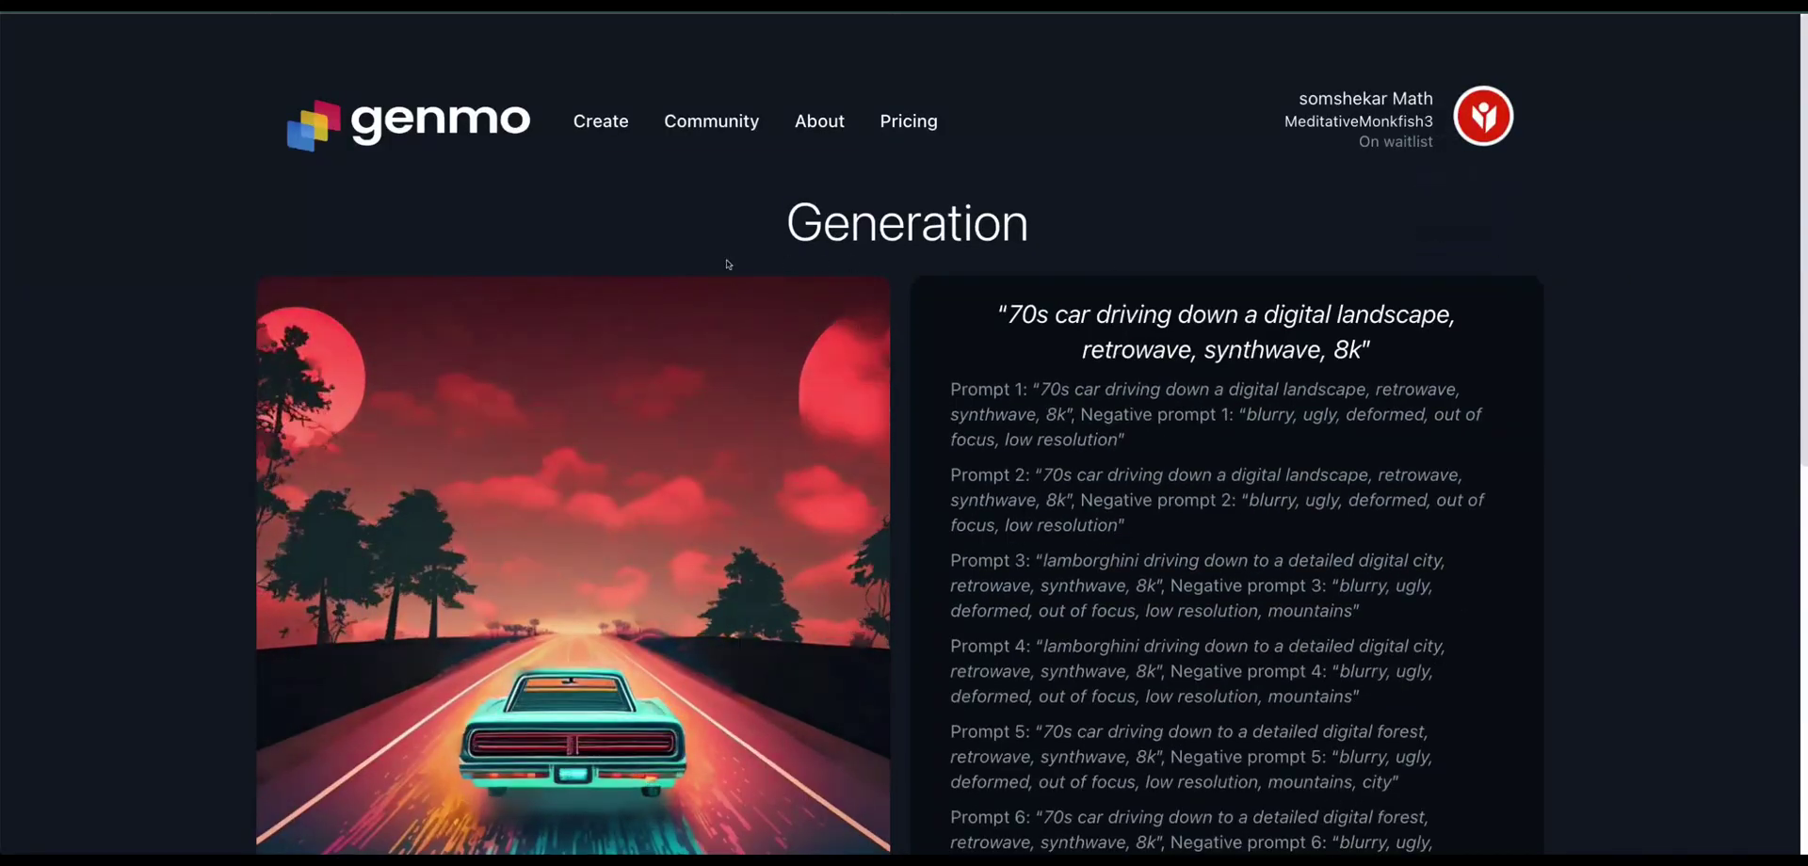
scroll(1073, 409, down, 3)
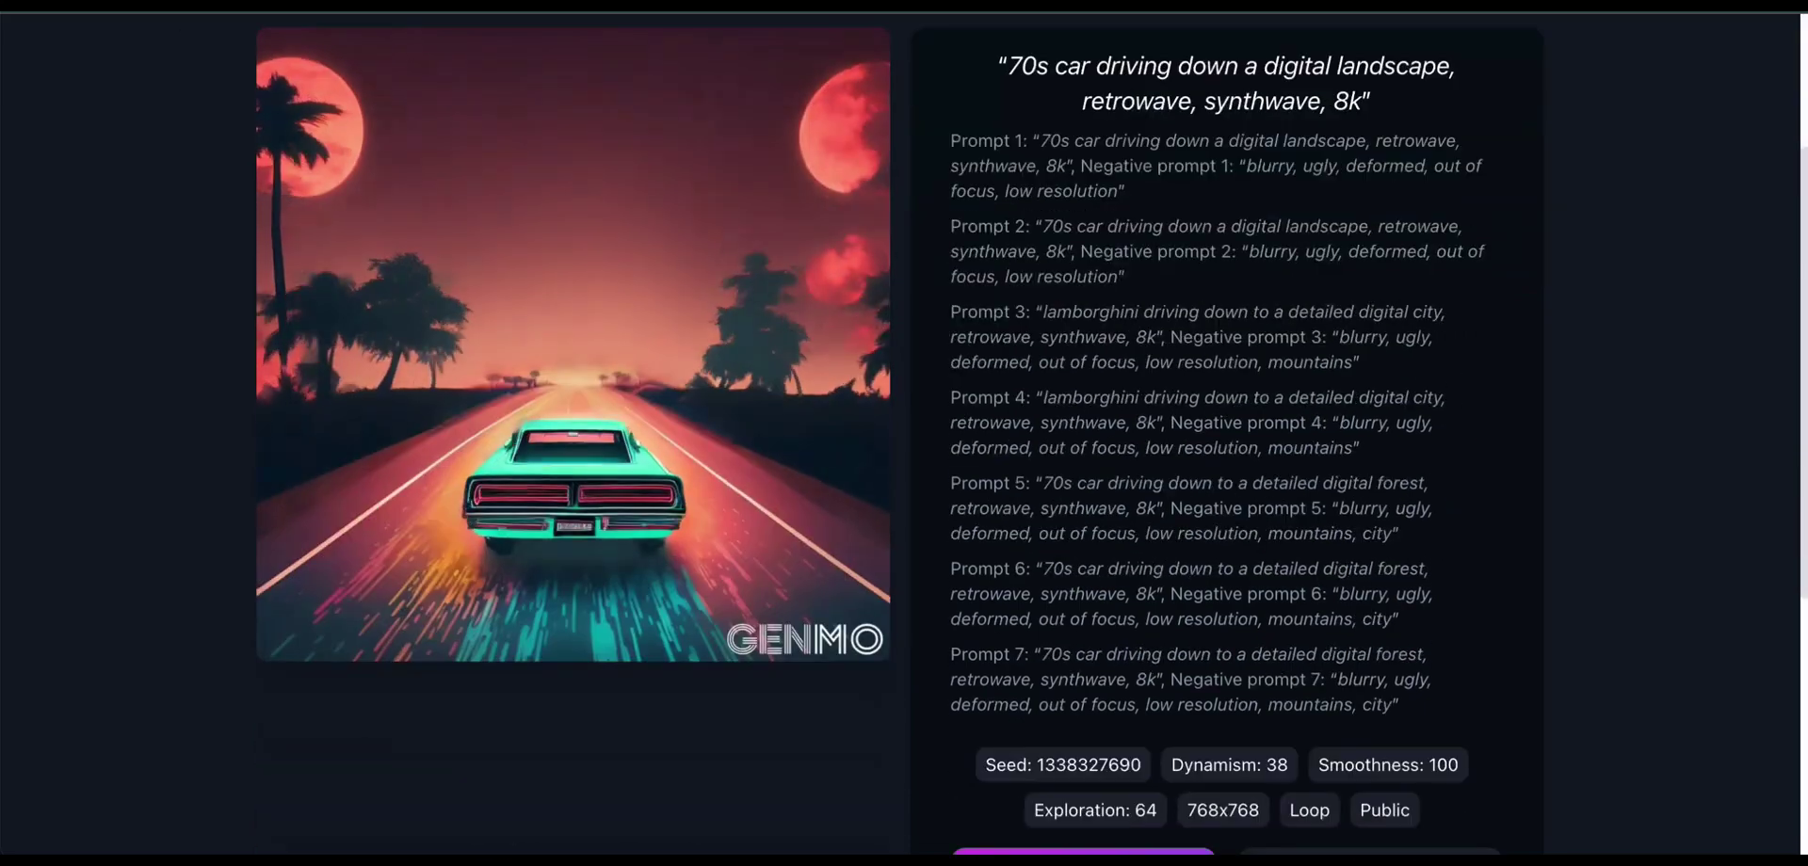
key(alt+Left)
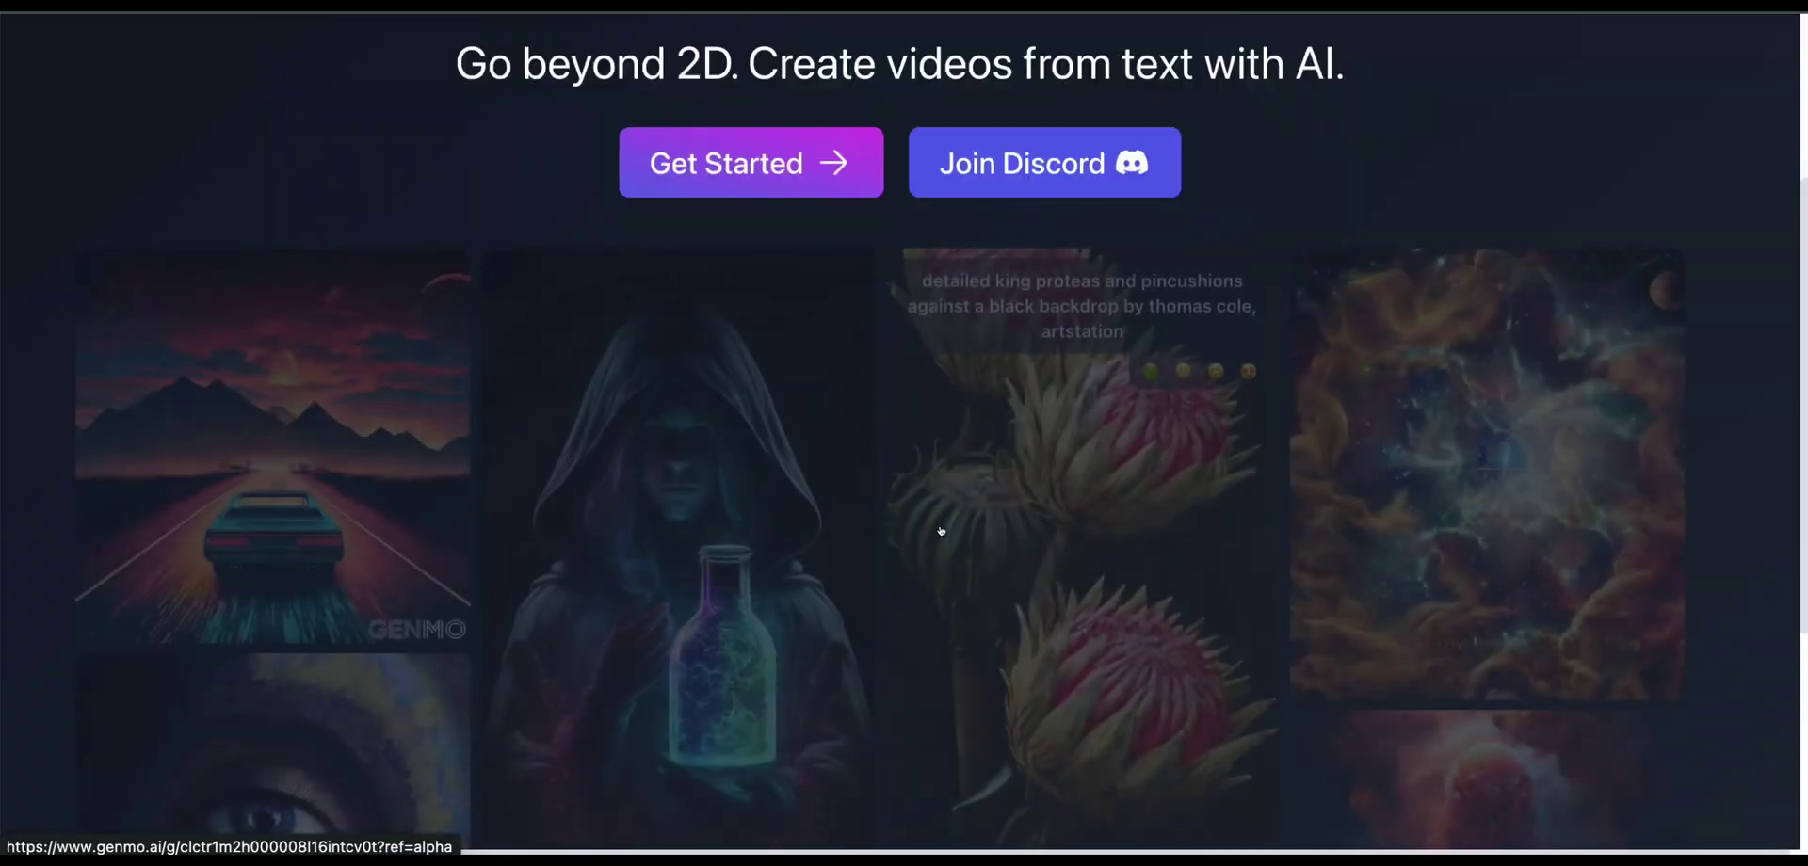
scroll(1114, 500, down, 4)
scroll(1116, 497, down, 2)
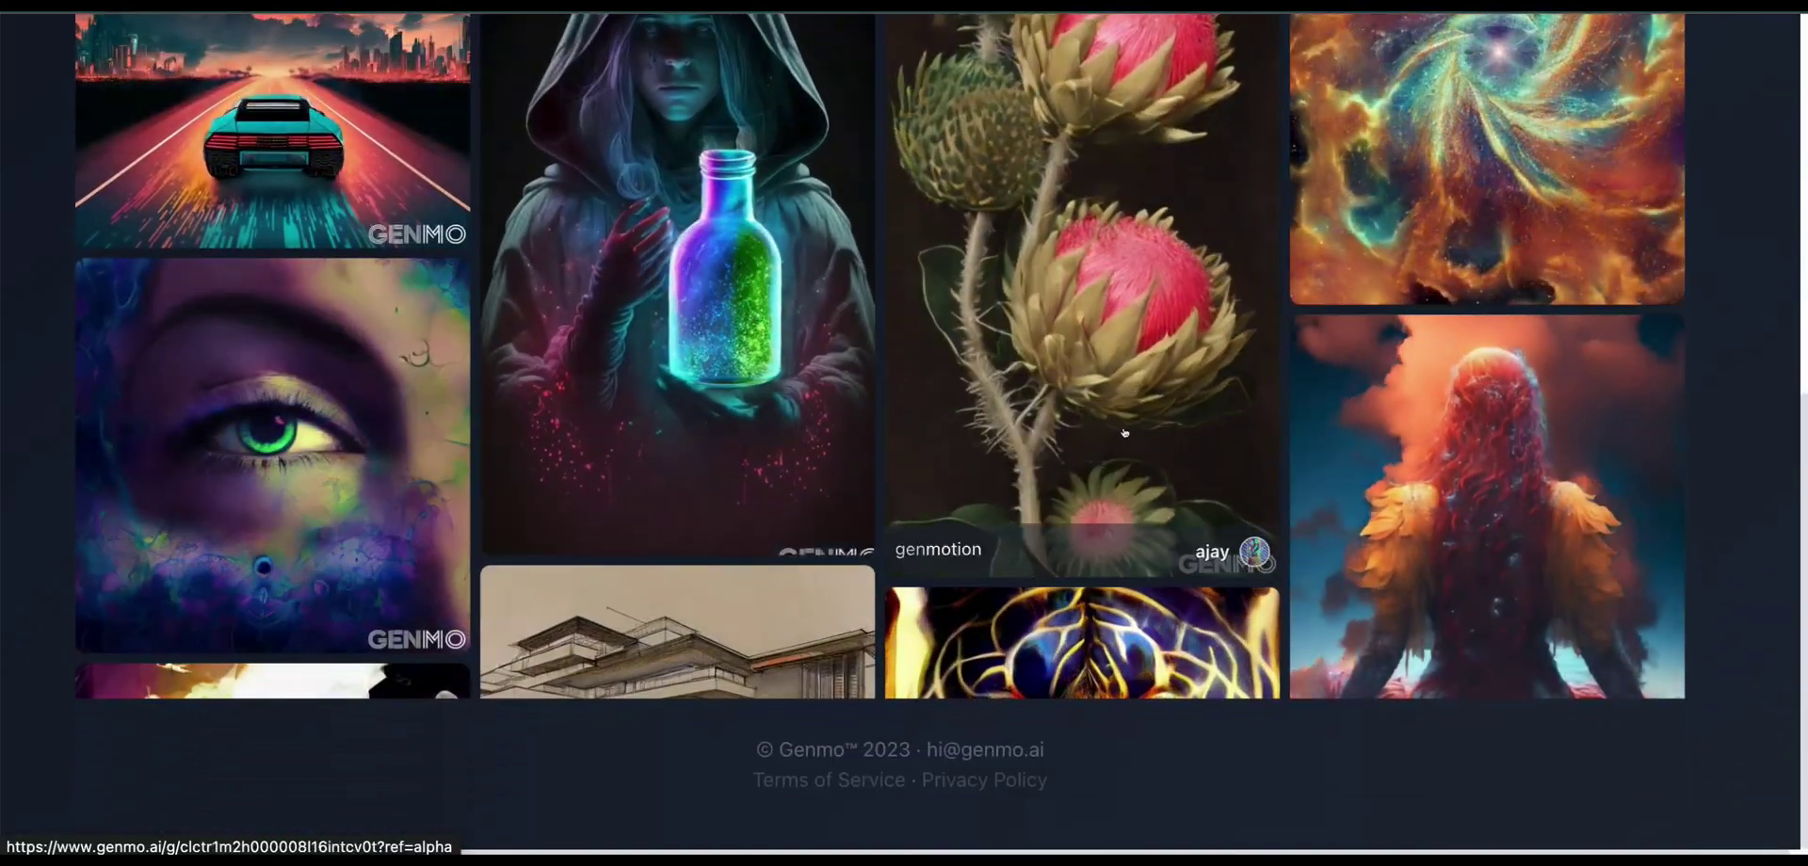
scroll(1207, 405, up, 2)
scroll(1207, 405, up, 2)
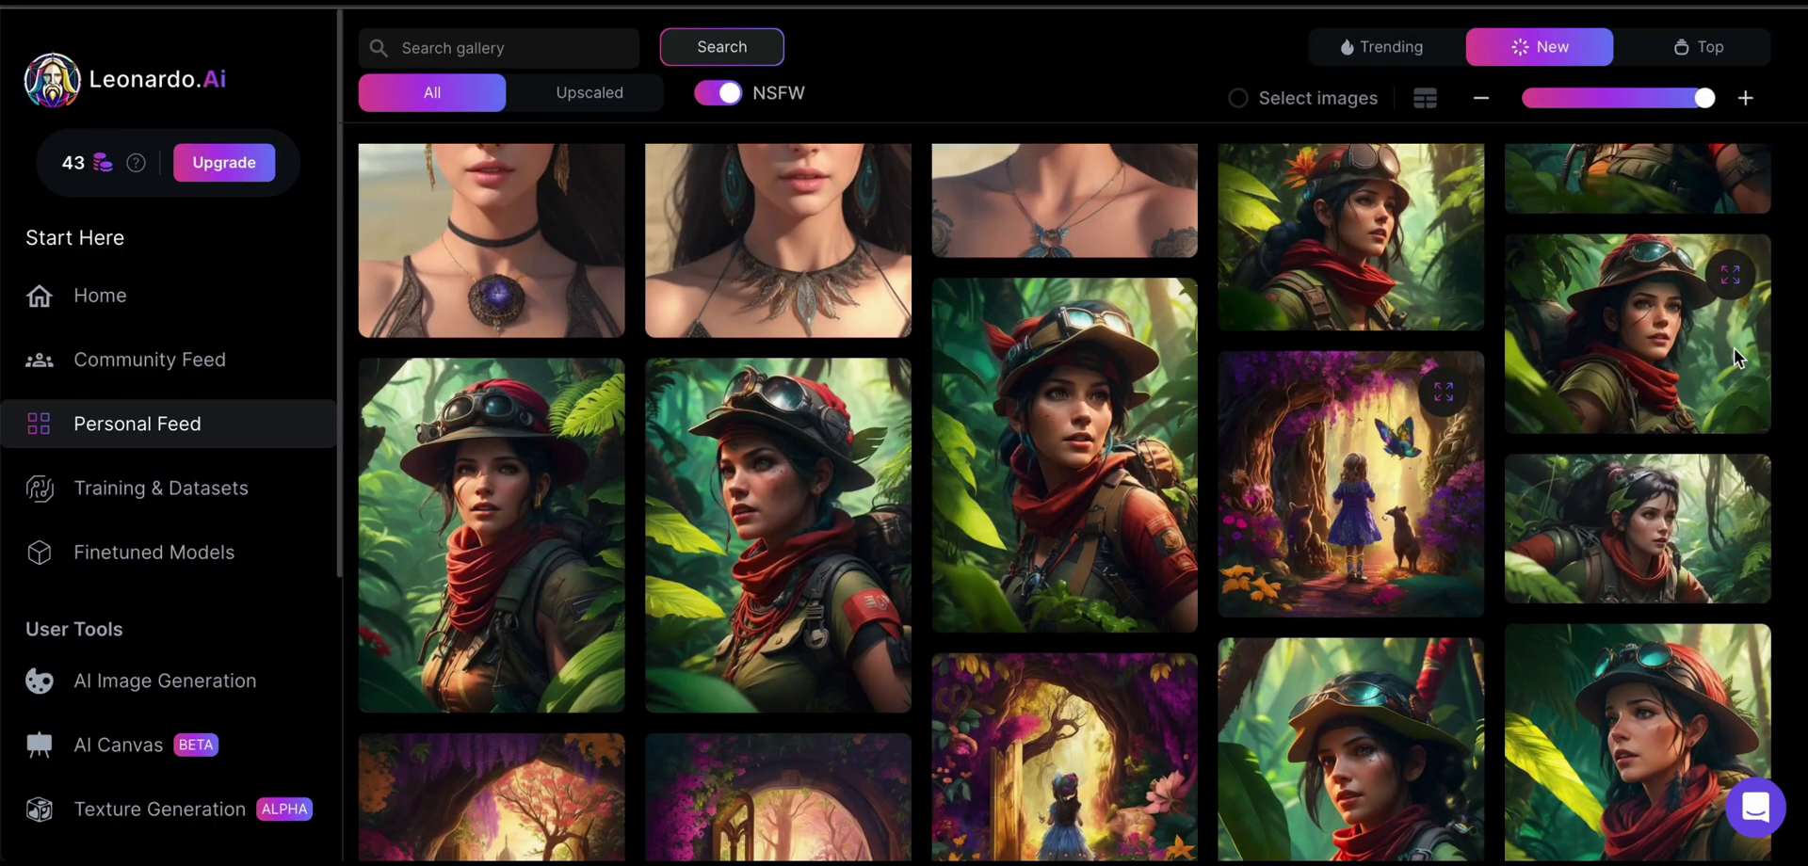
Step: Enlarge the Personal Feed thumbnails into fewer, wider columns and browse down the gallery
drag(1704, 98, 1613, 98)
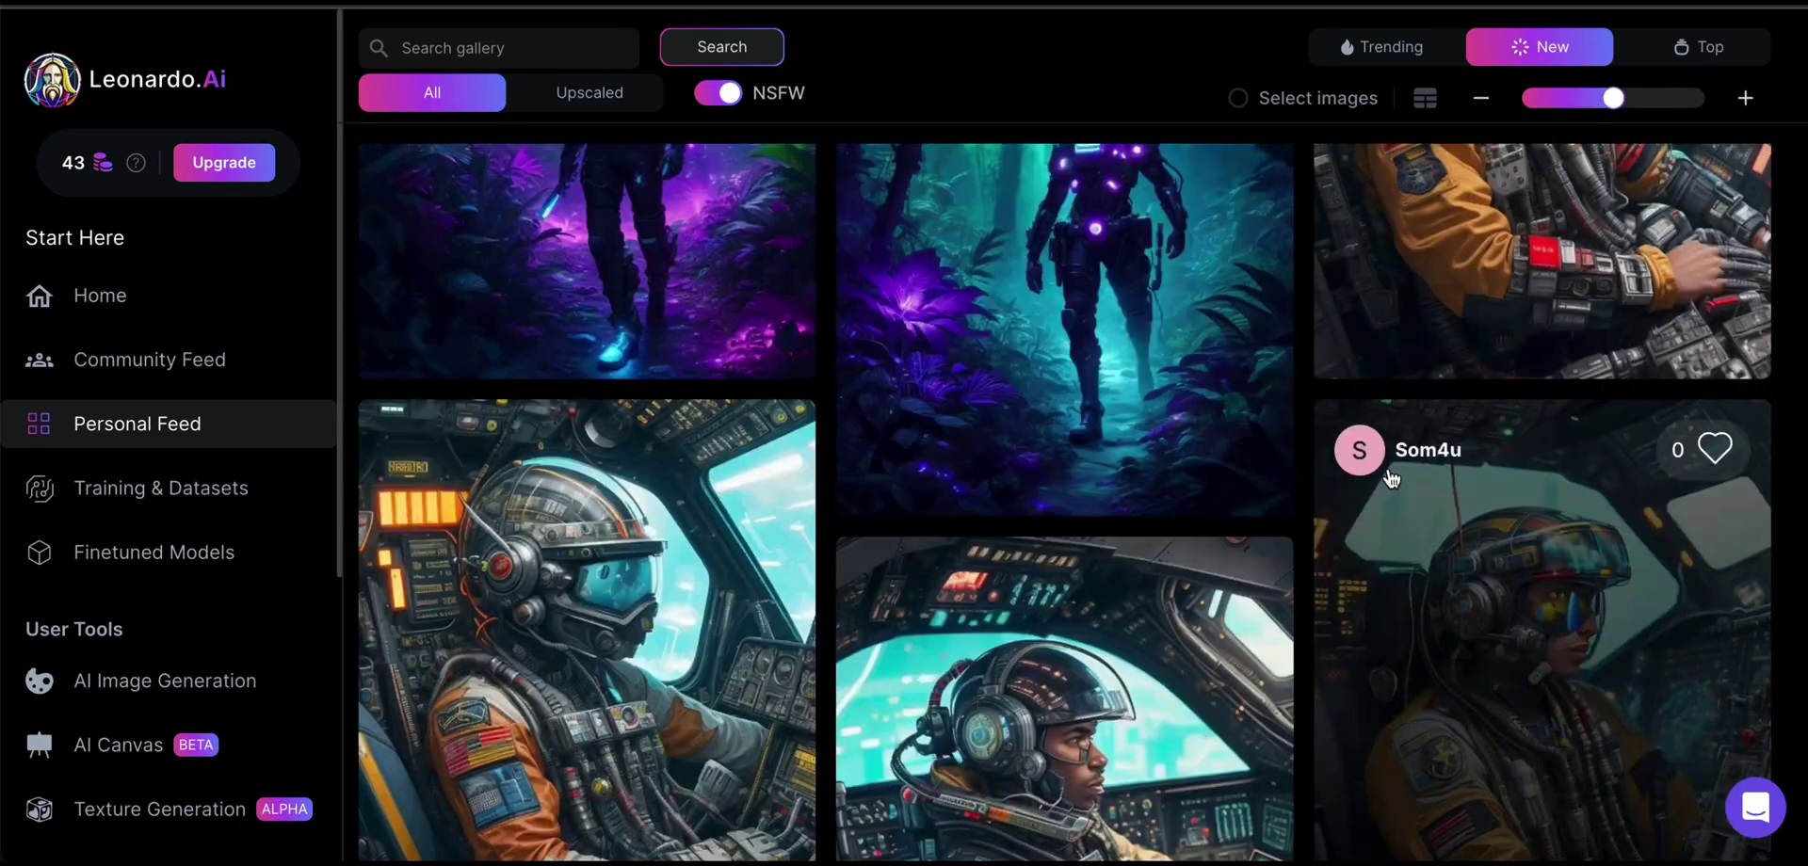
scroll(1412, 494, down, 10)
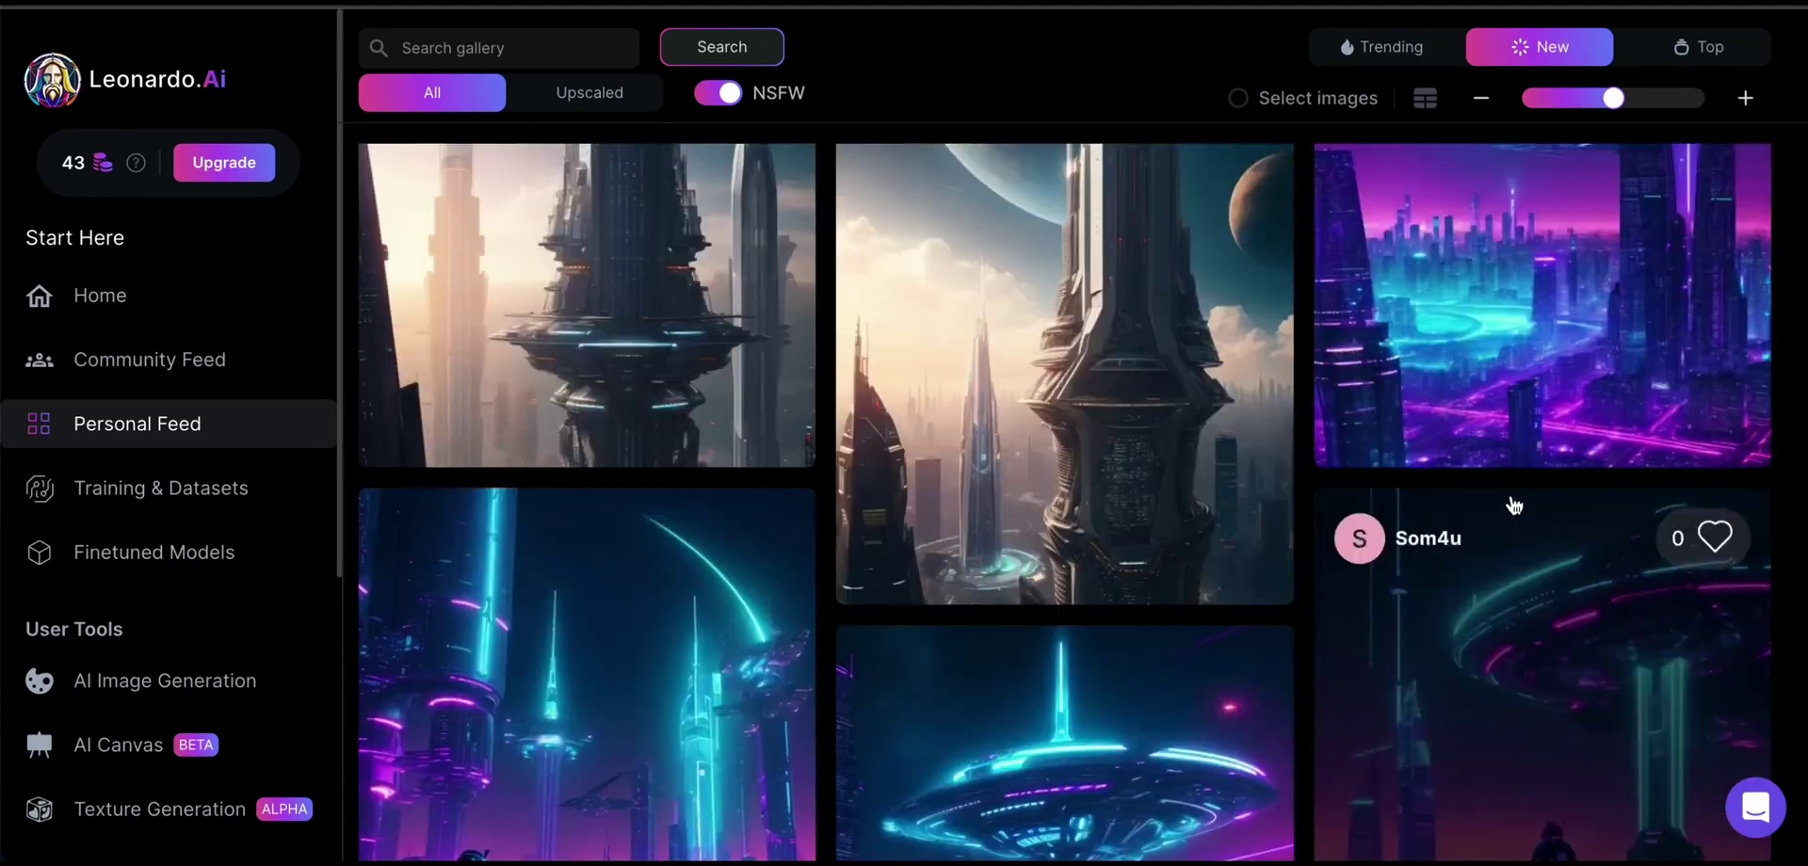
scroll(1513, 506, down, 12)
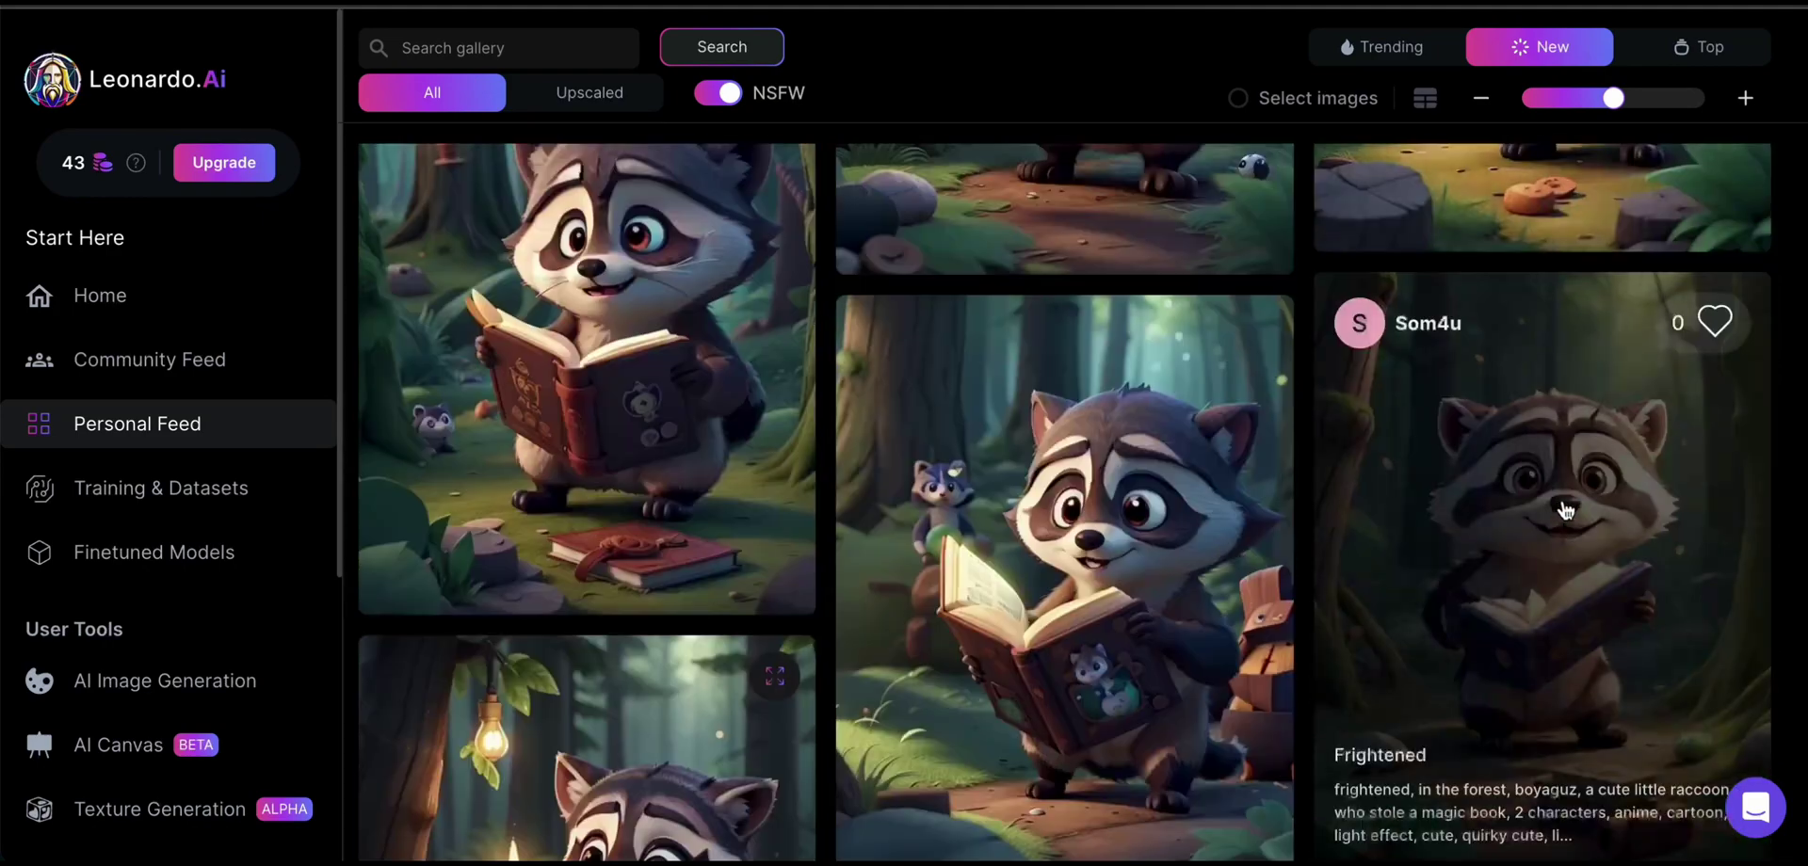
scroll(1566, 510, down, 5)
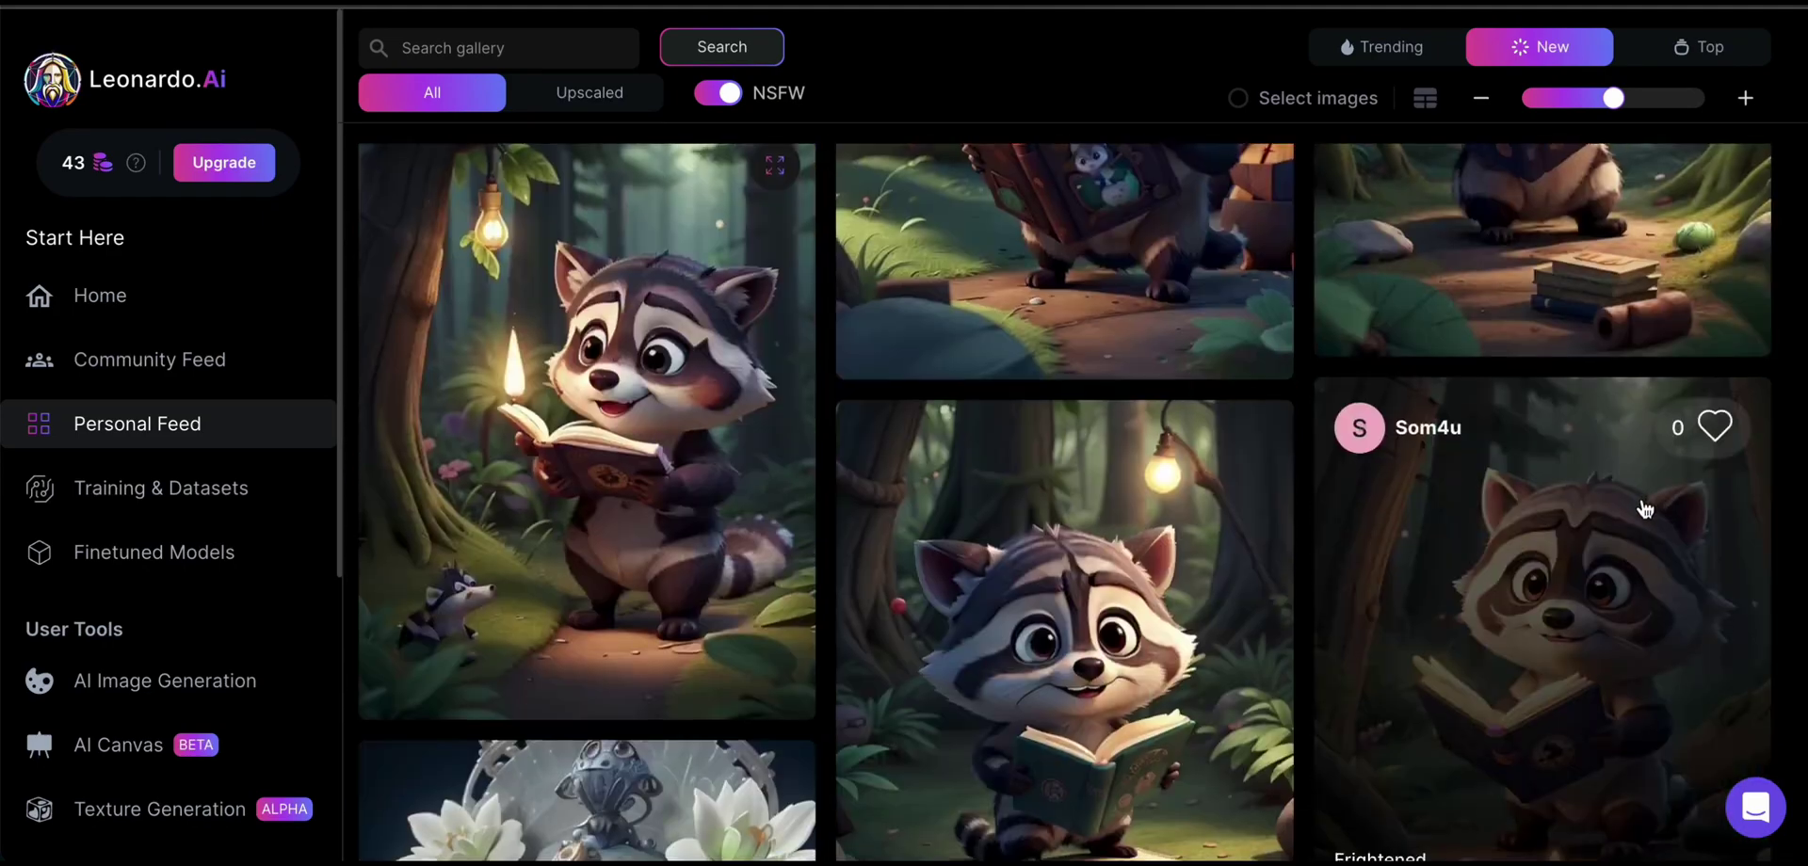
scroll(1644, 510, down, 10)
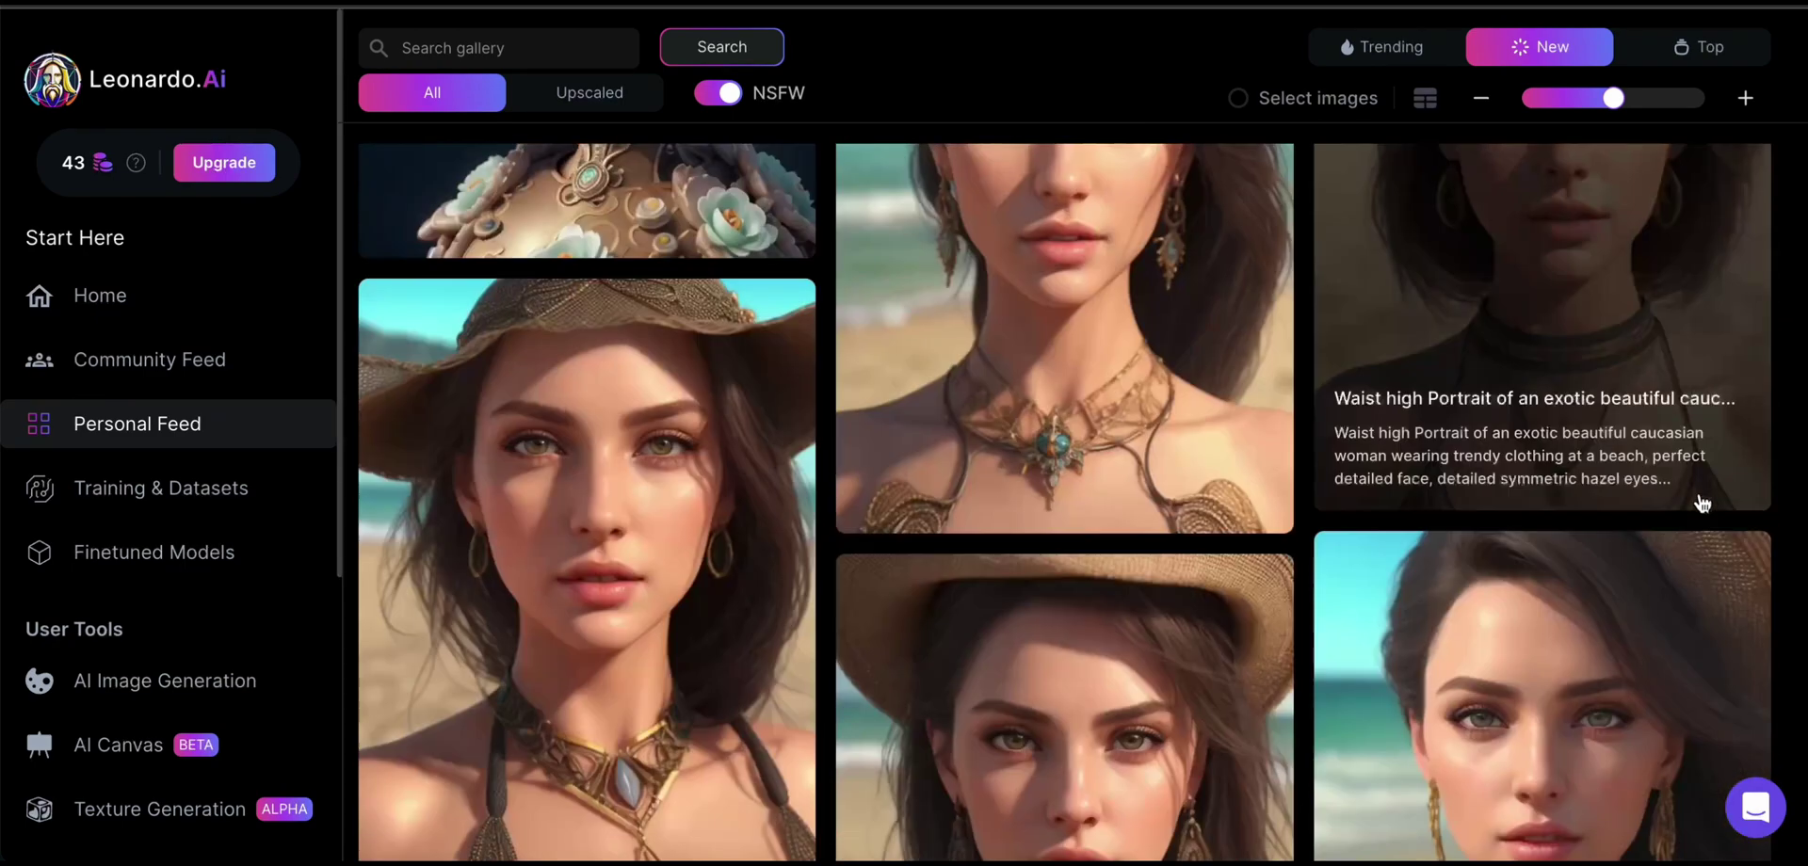
scroll(1702, 504, down, 5)
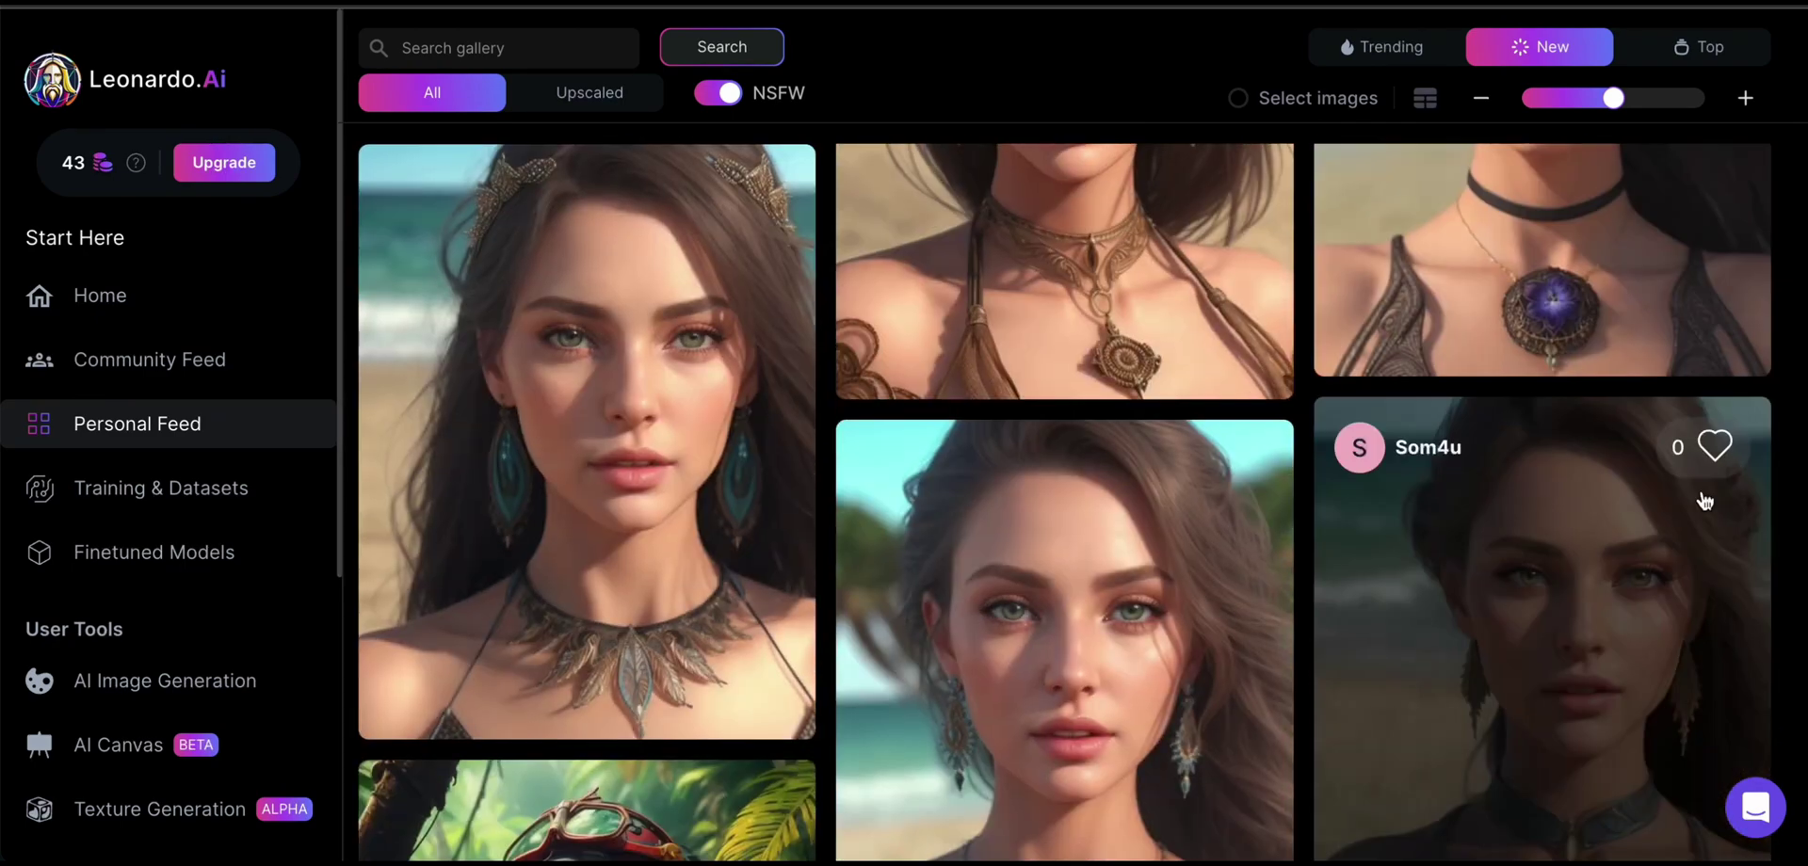
scroll(1705, 501, down, 5)
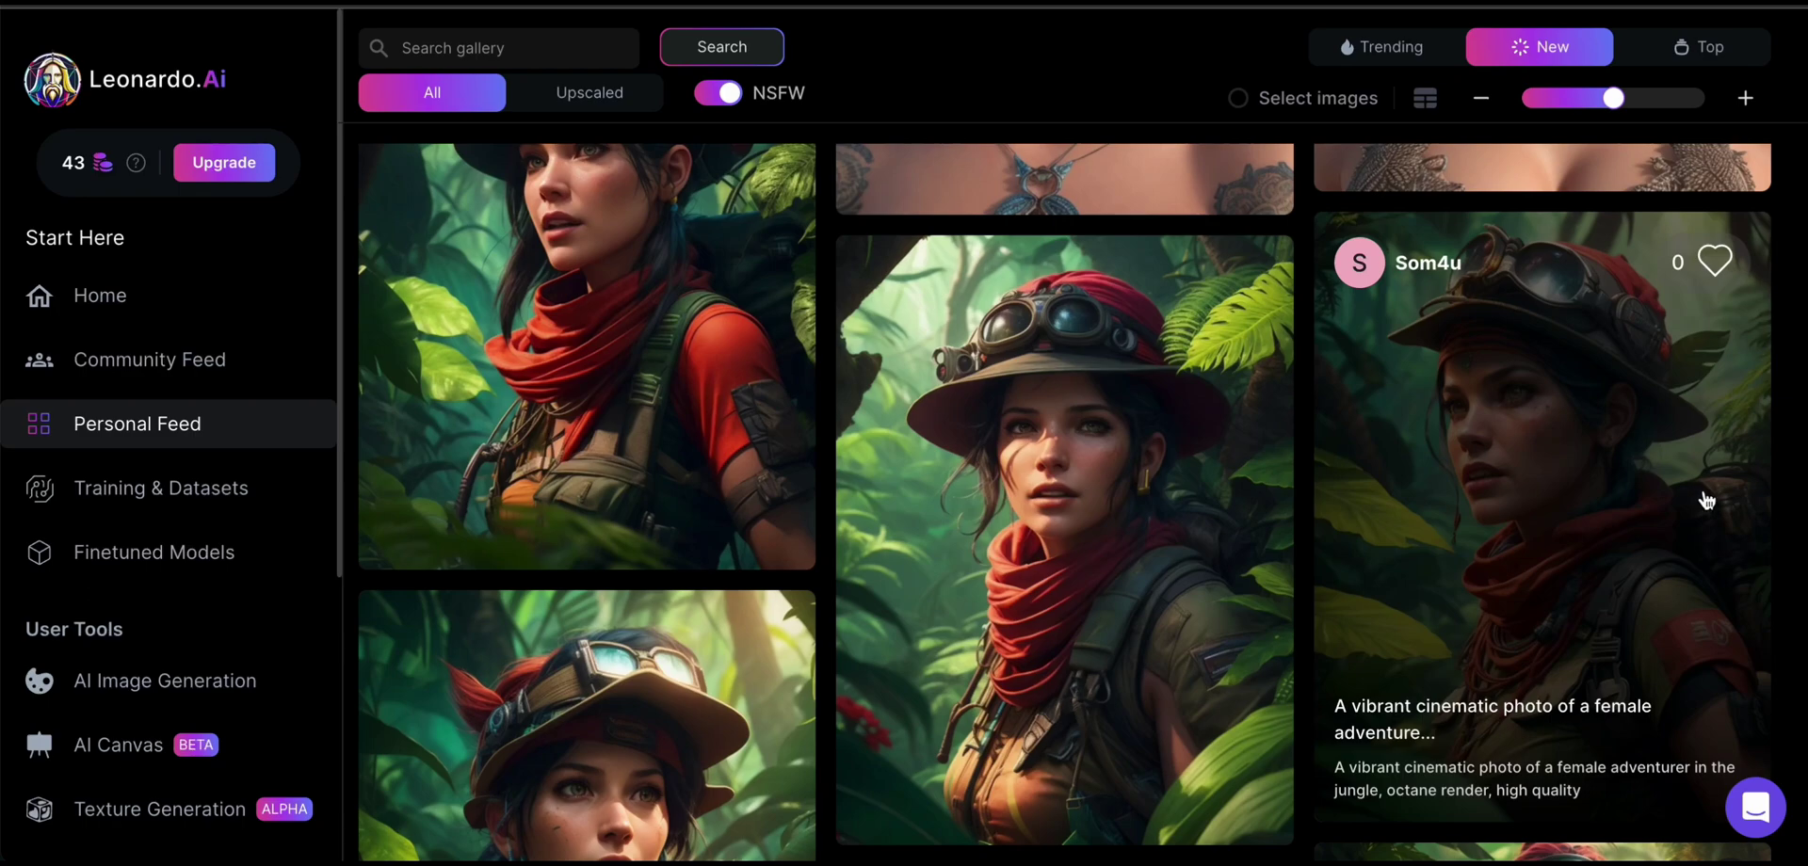
scroll(1706, 501, down, 5)
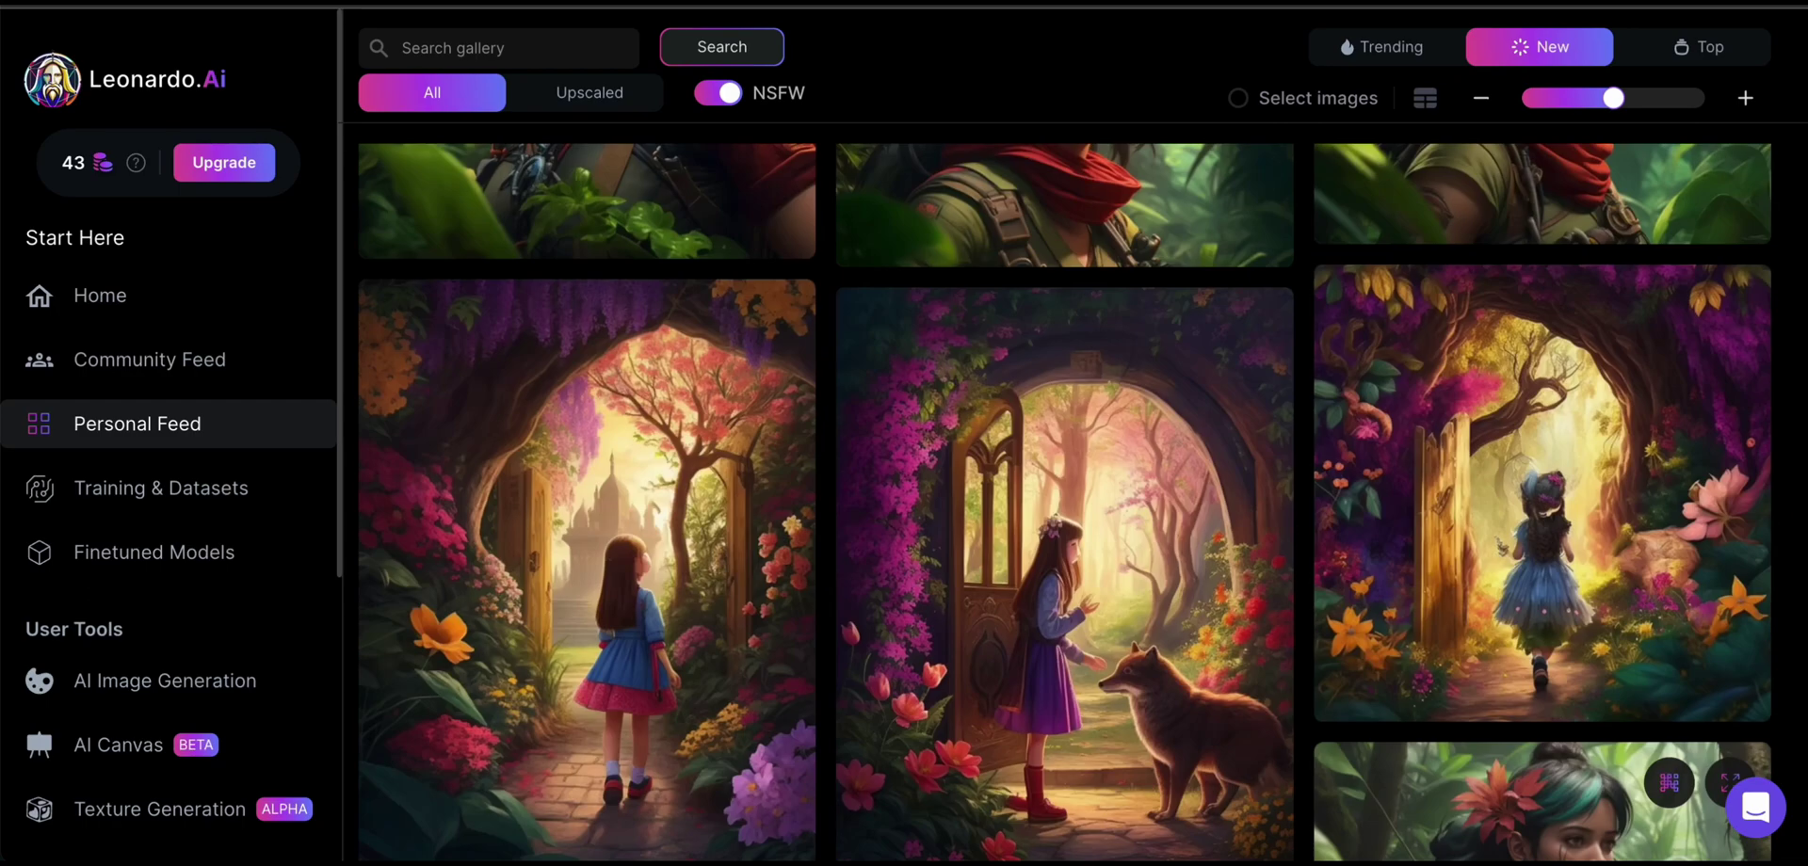
scroll(1065, 502, down, 5)
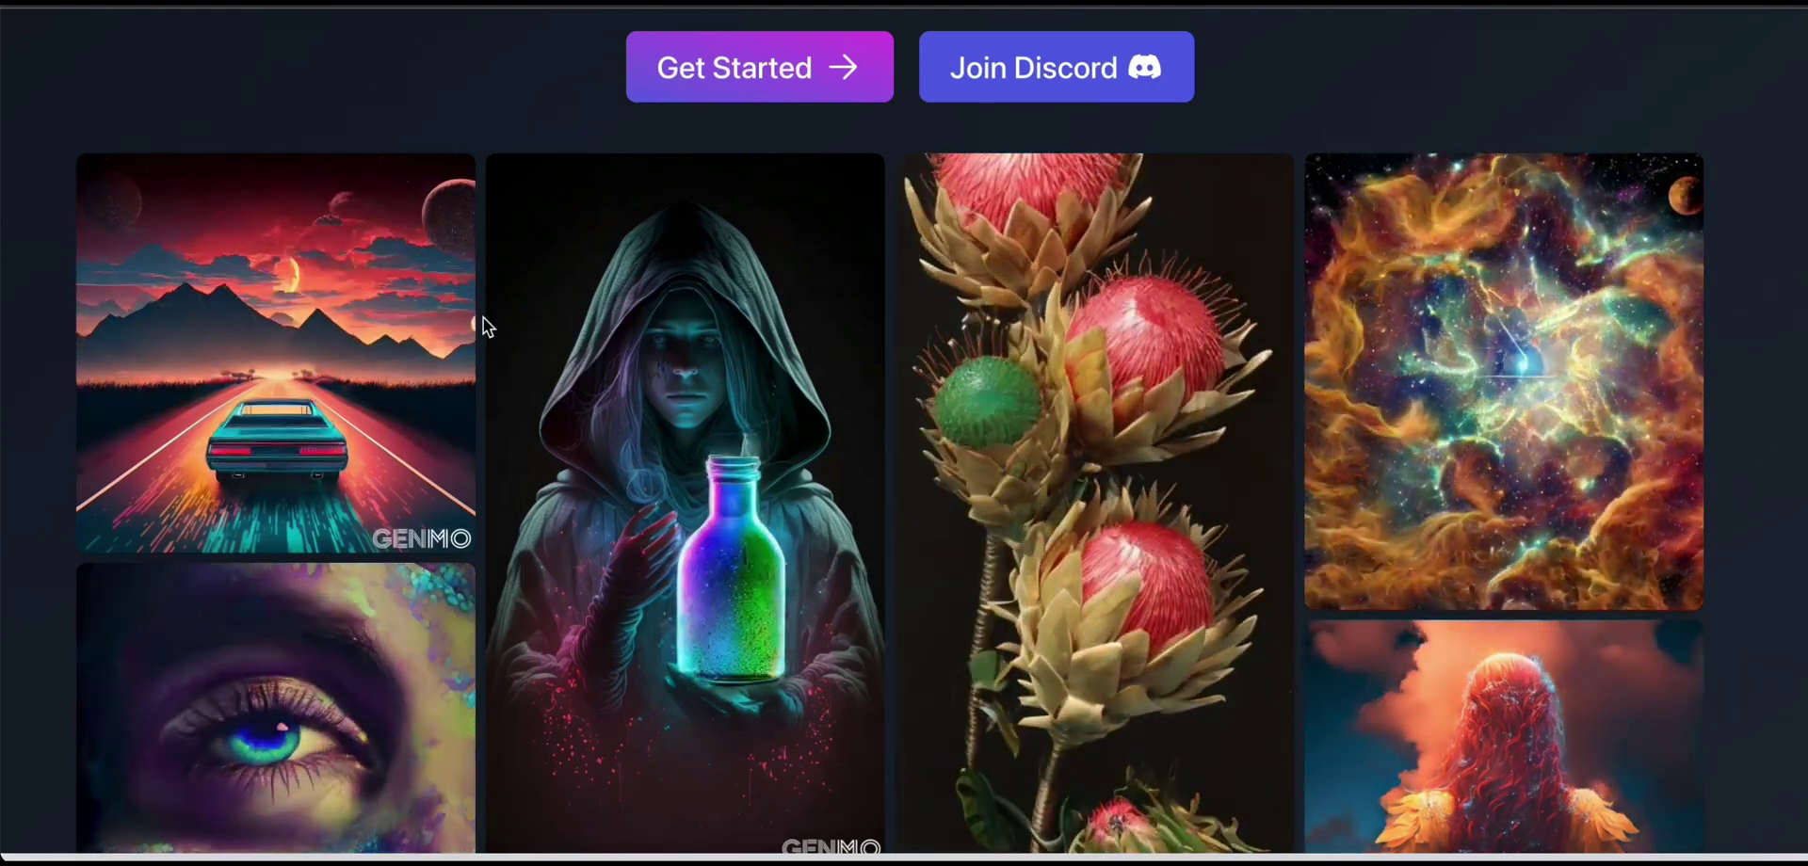
Step: Start a Genmo text-to-video and upload the man-walking JPG from Downloads as its first frame
click(776, 77)
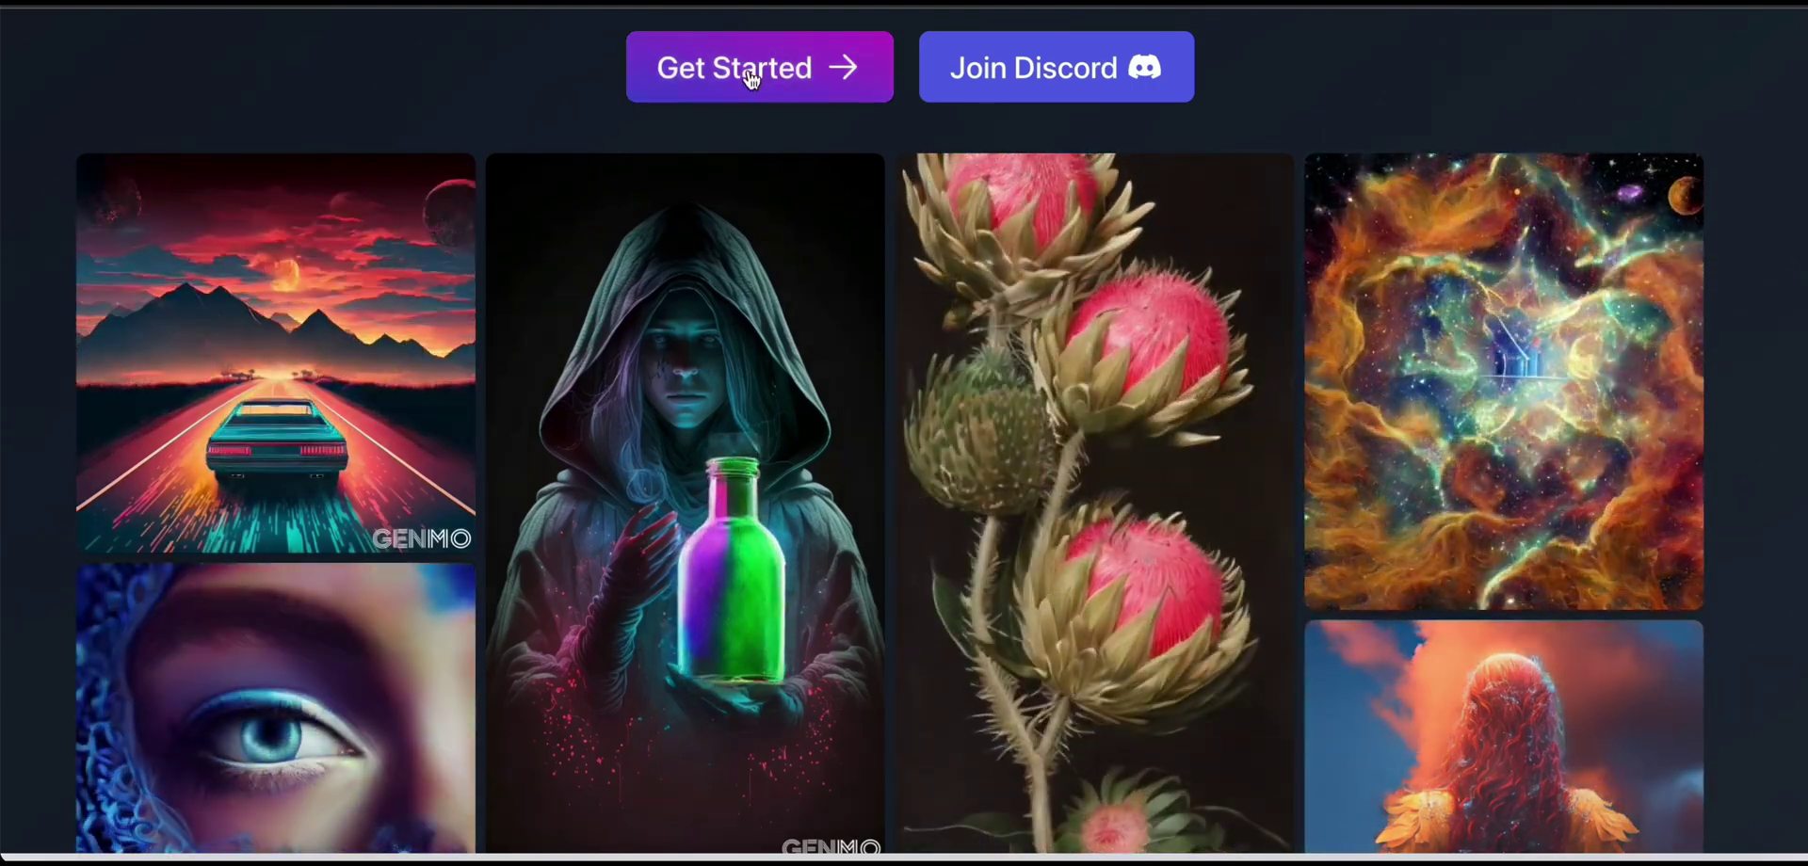
click(1062, 401)
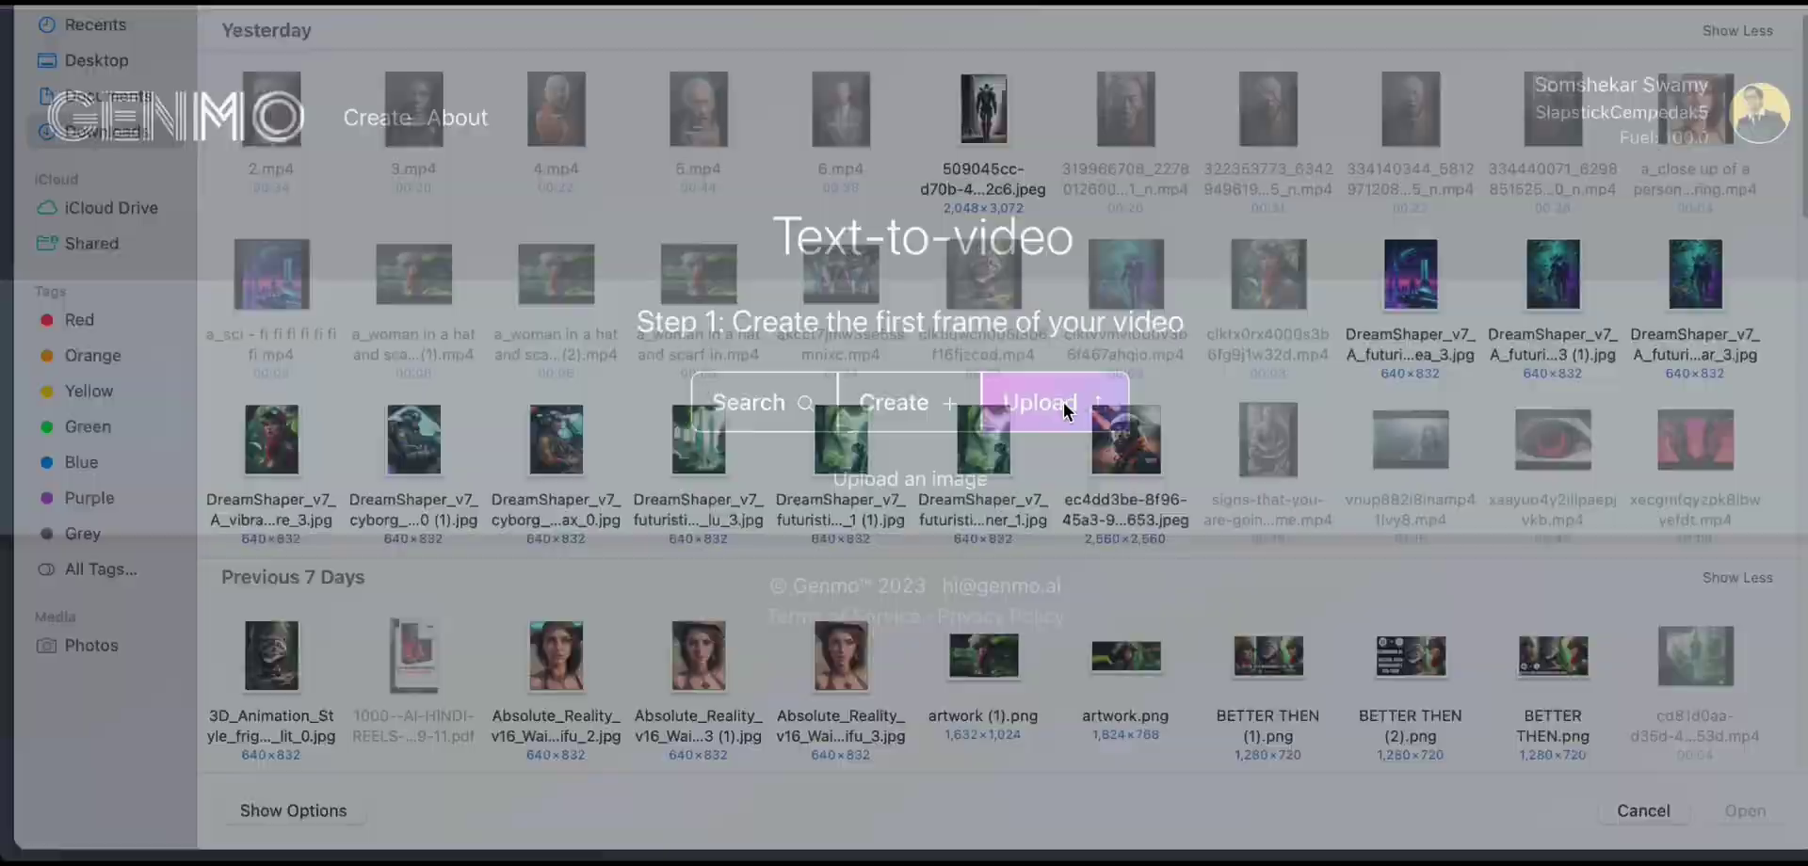
click(272, 141)
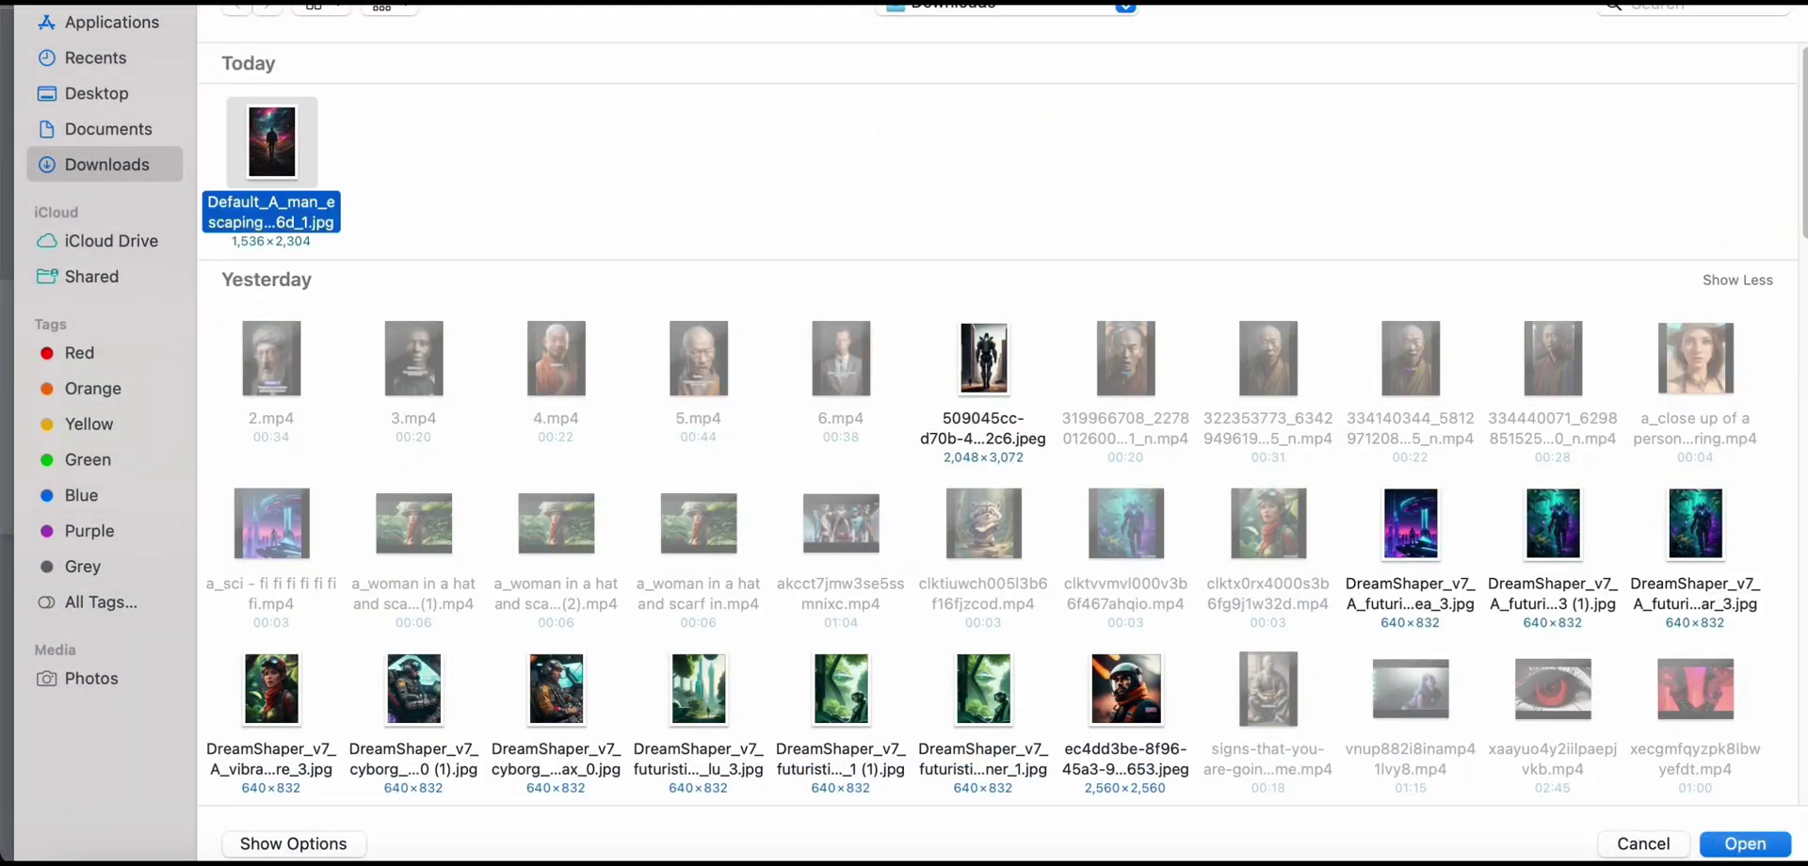
click(1744, 844)
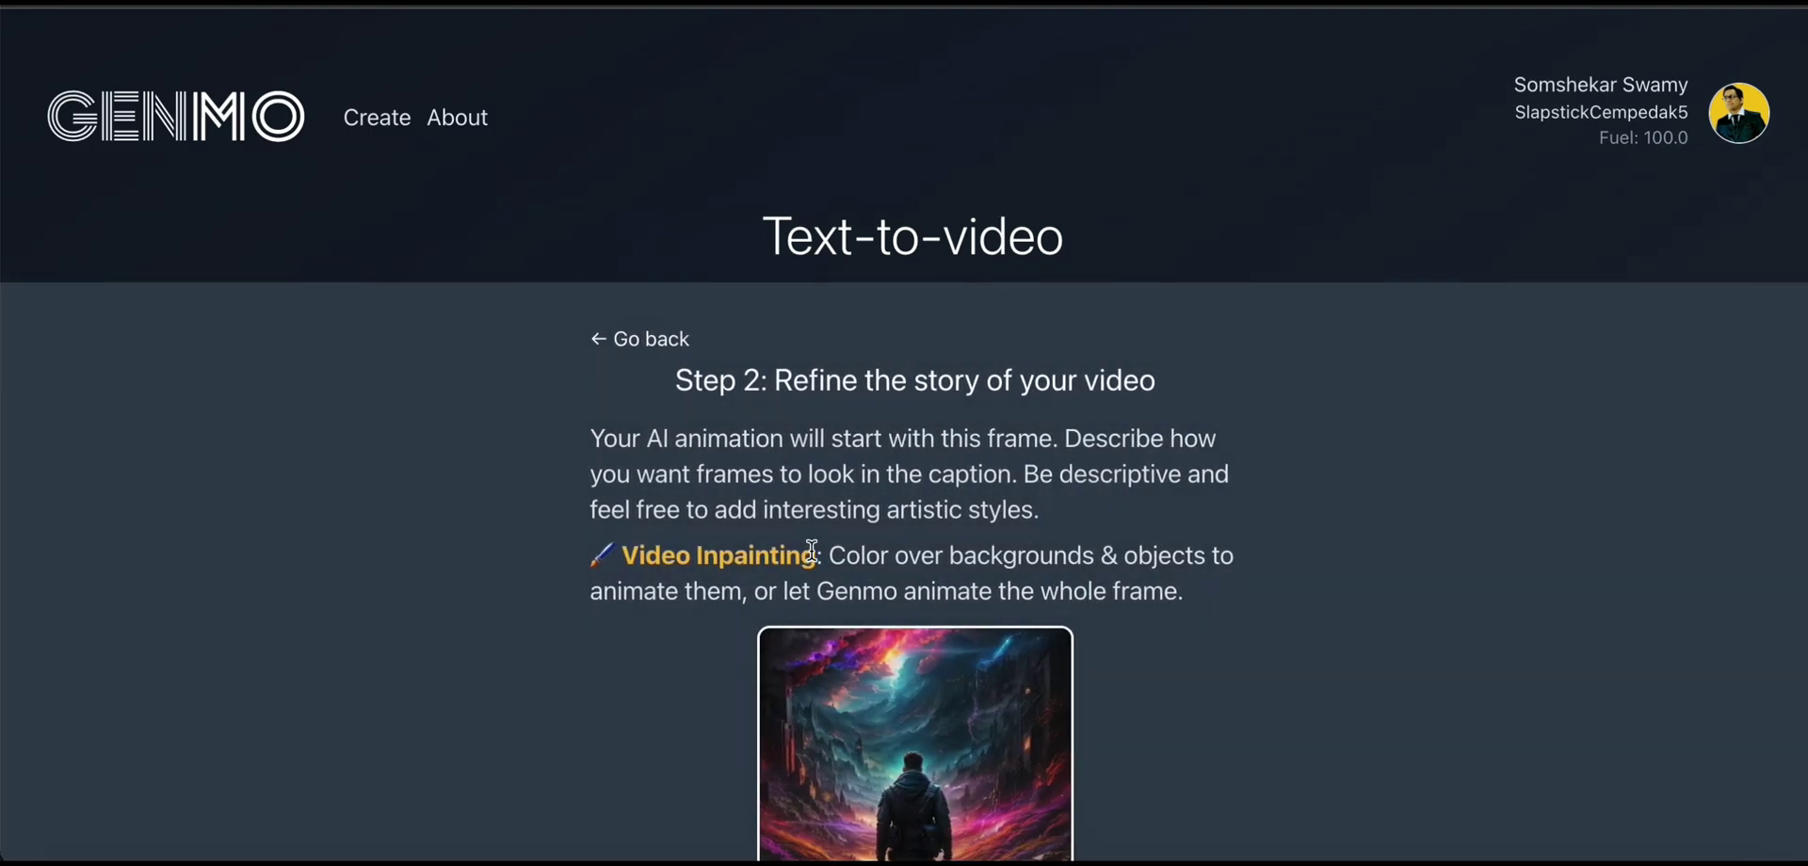
Step: Lower the Exploration slider in Customize options from 40 to 15
scroll(810, 550, down, 2)
scroll(839, 565, down, 3)
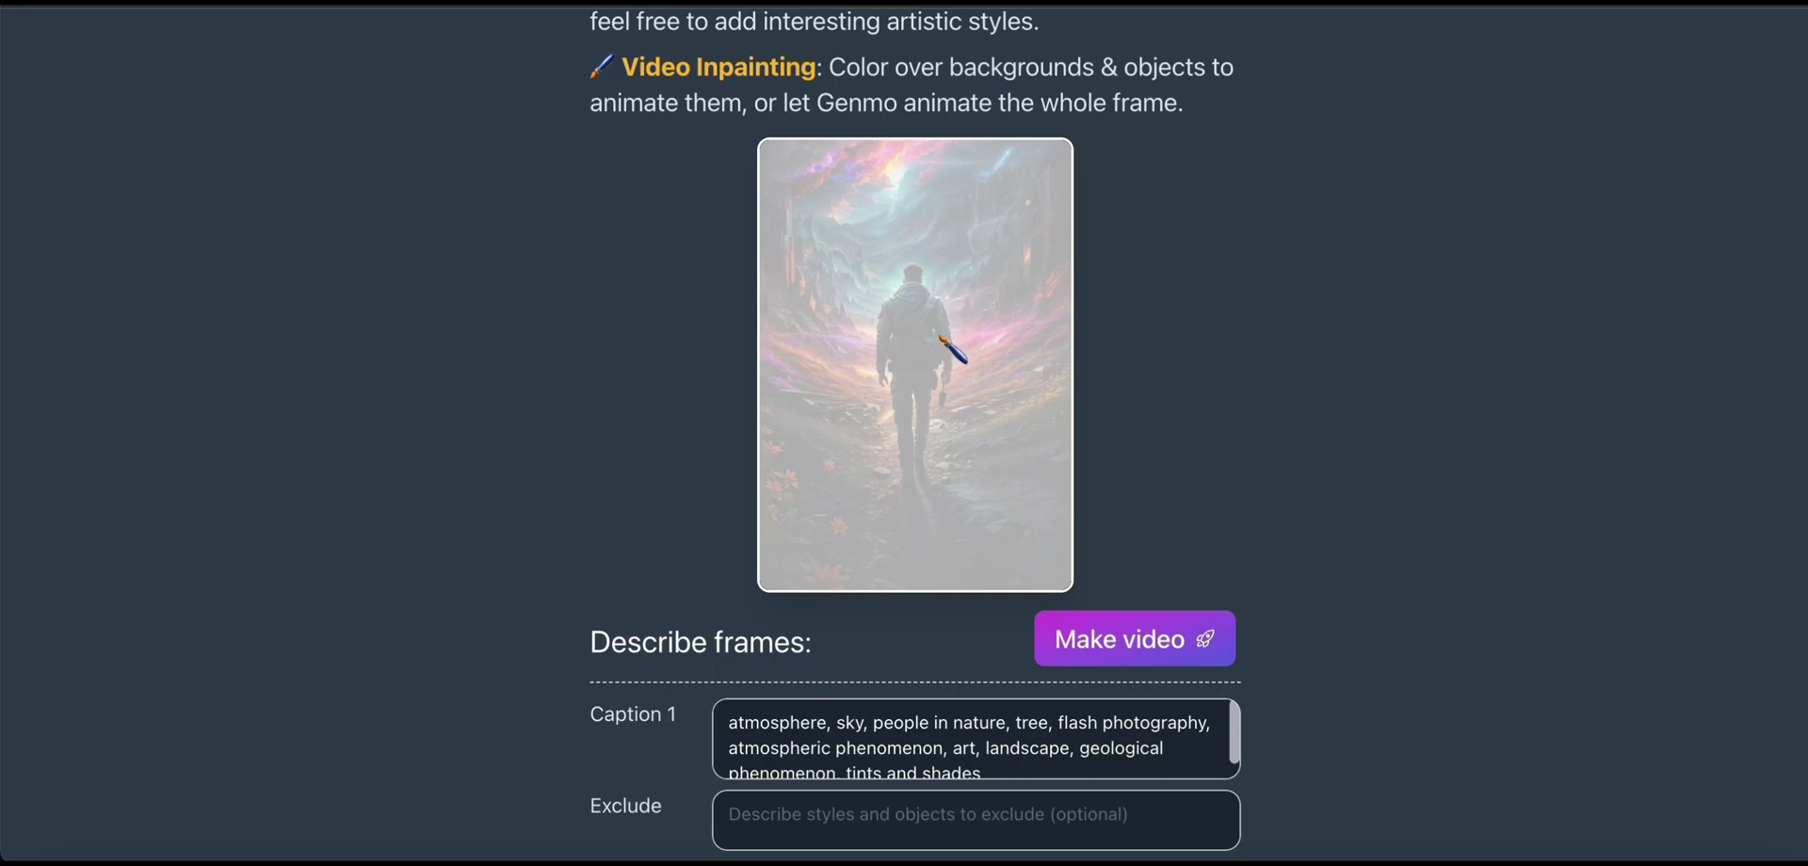
scroll(951, 339, down, 3)
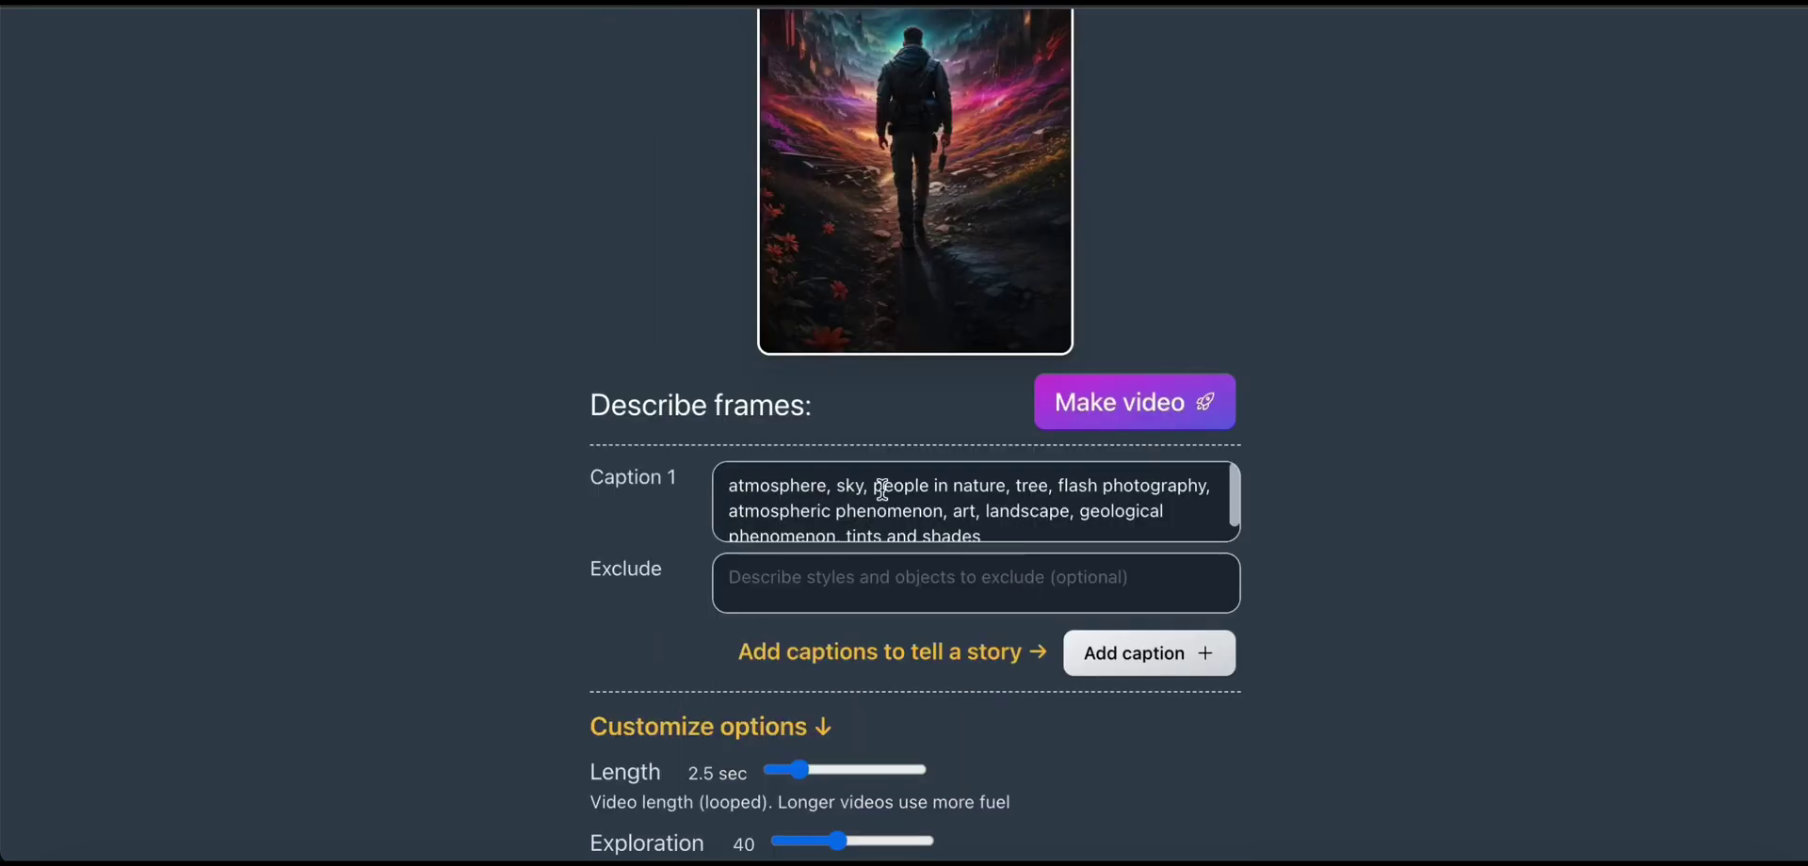
scroll(886, 491, down, 1)
scroll(896, 603, down, 4)
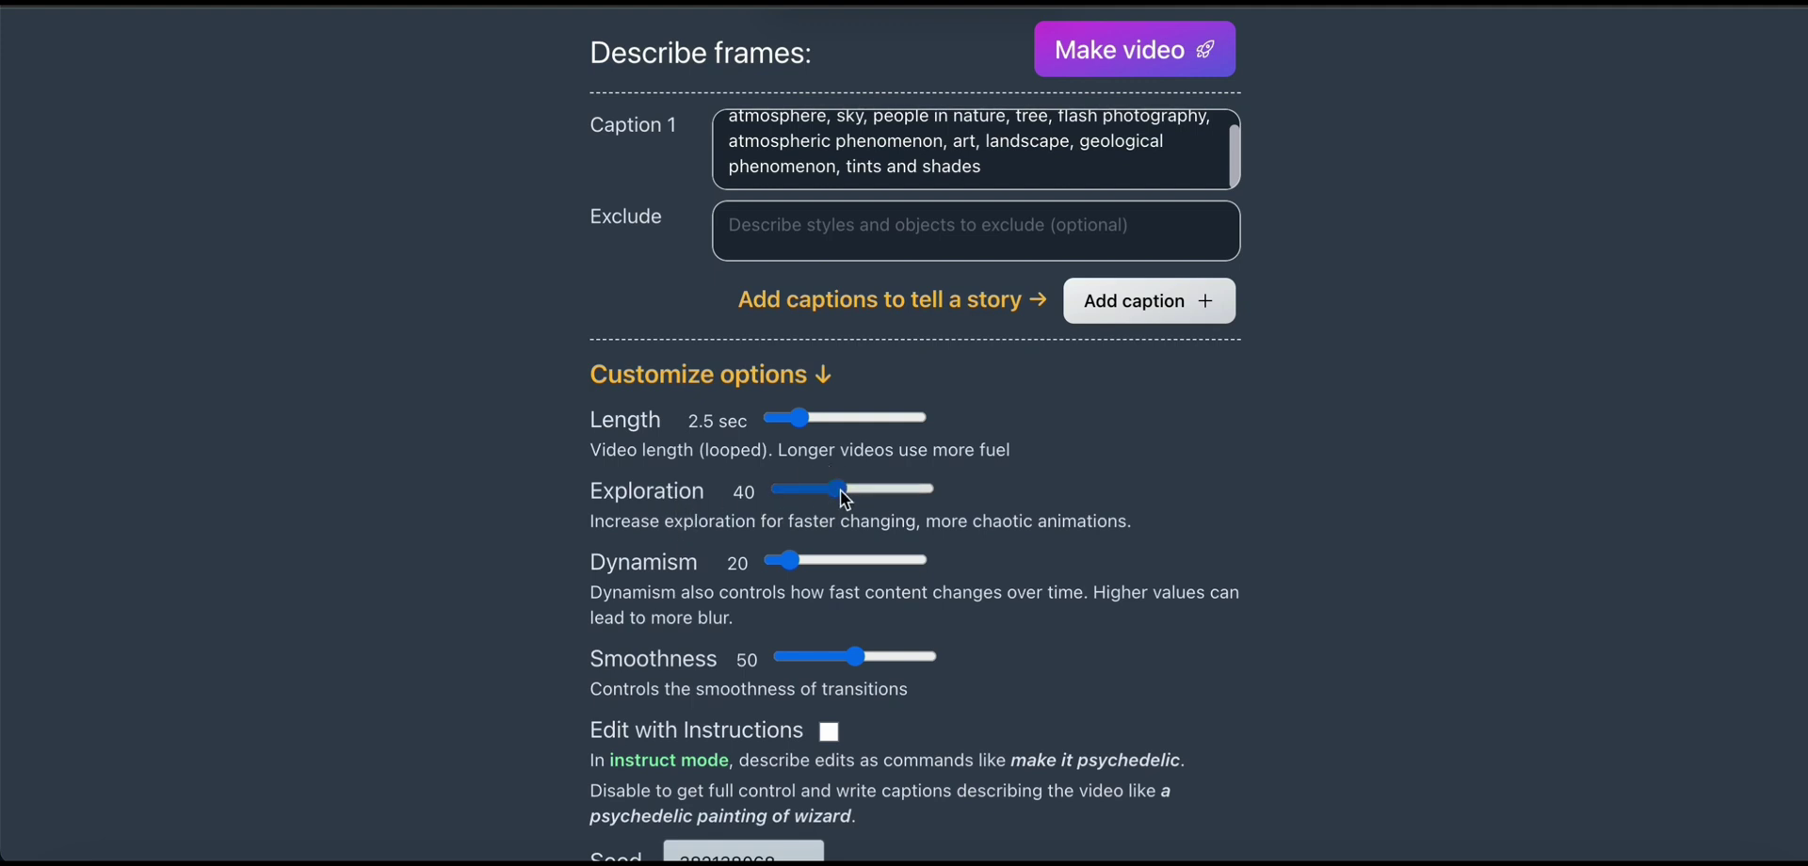
drag(838, 491, 802, 492)
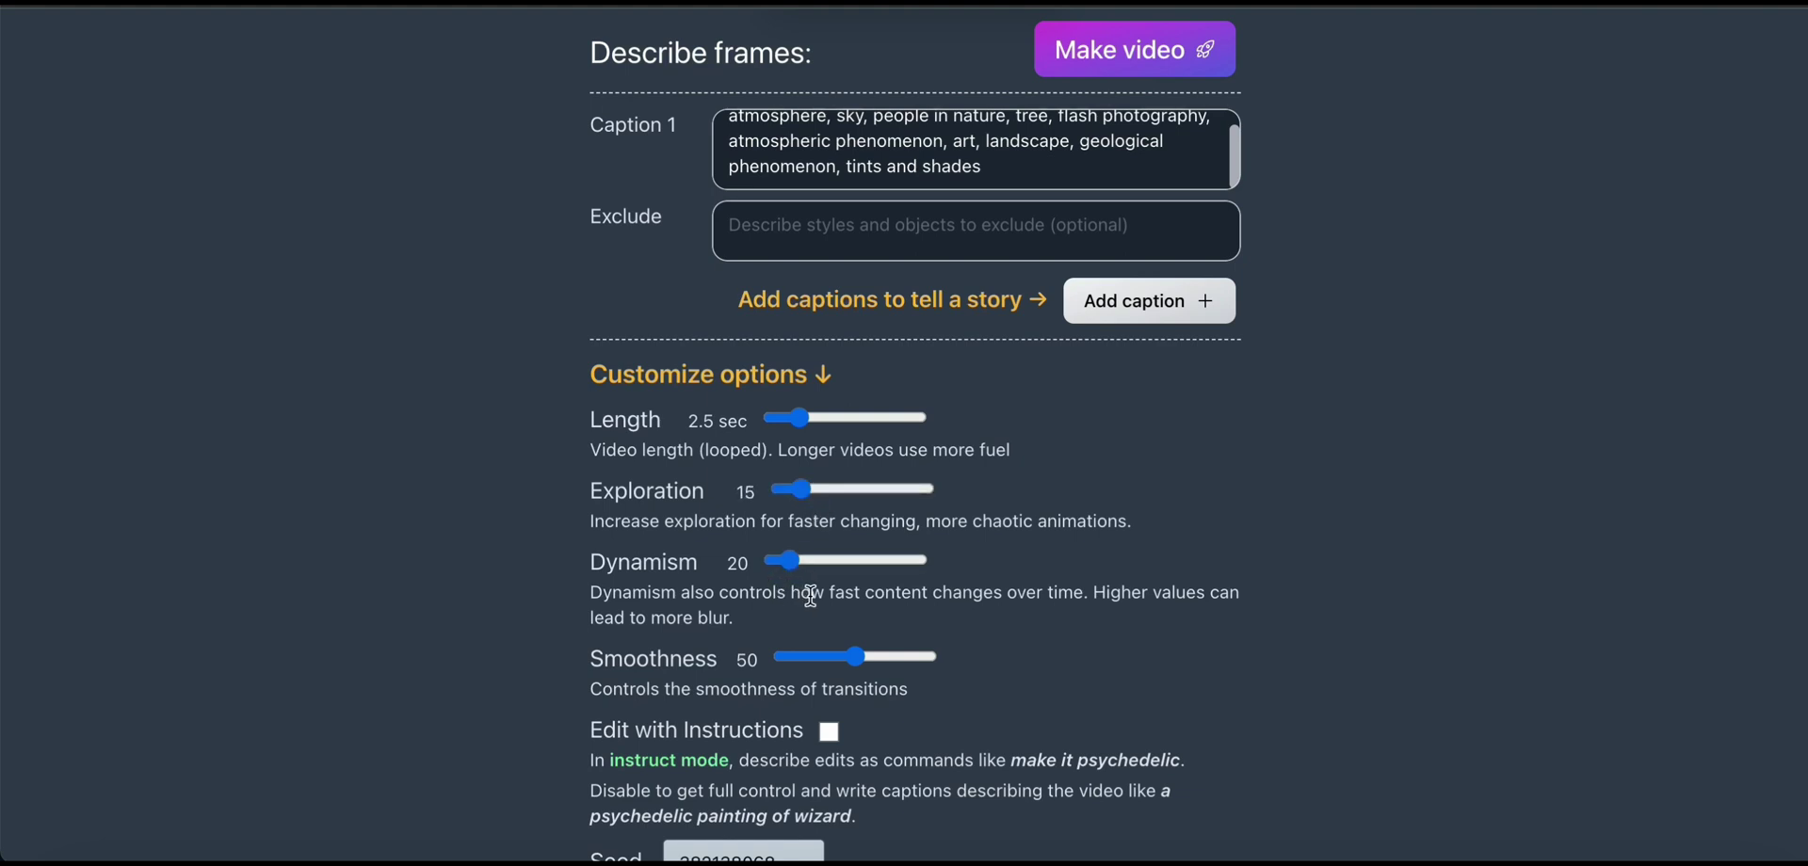
Step: Submit the cosmic-sky video for generation with Make video
scroll(810, 595, down, 2)
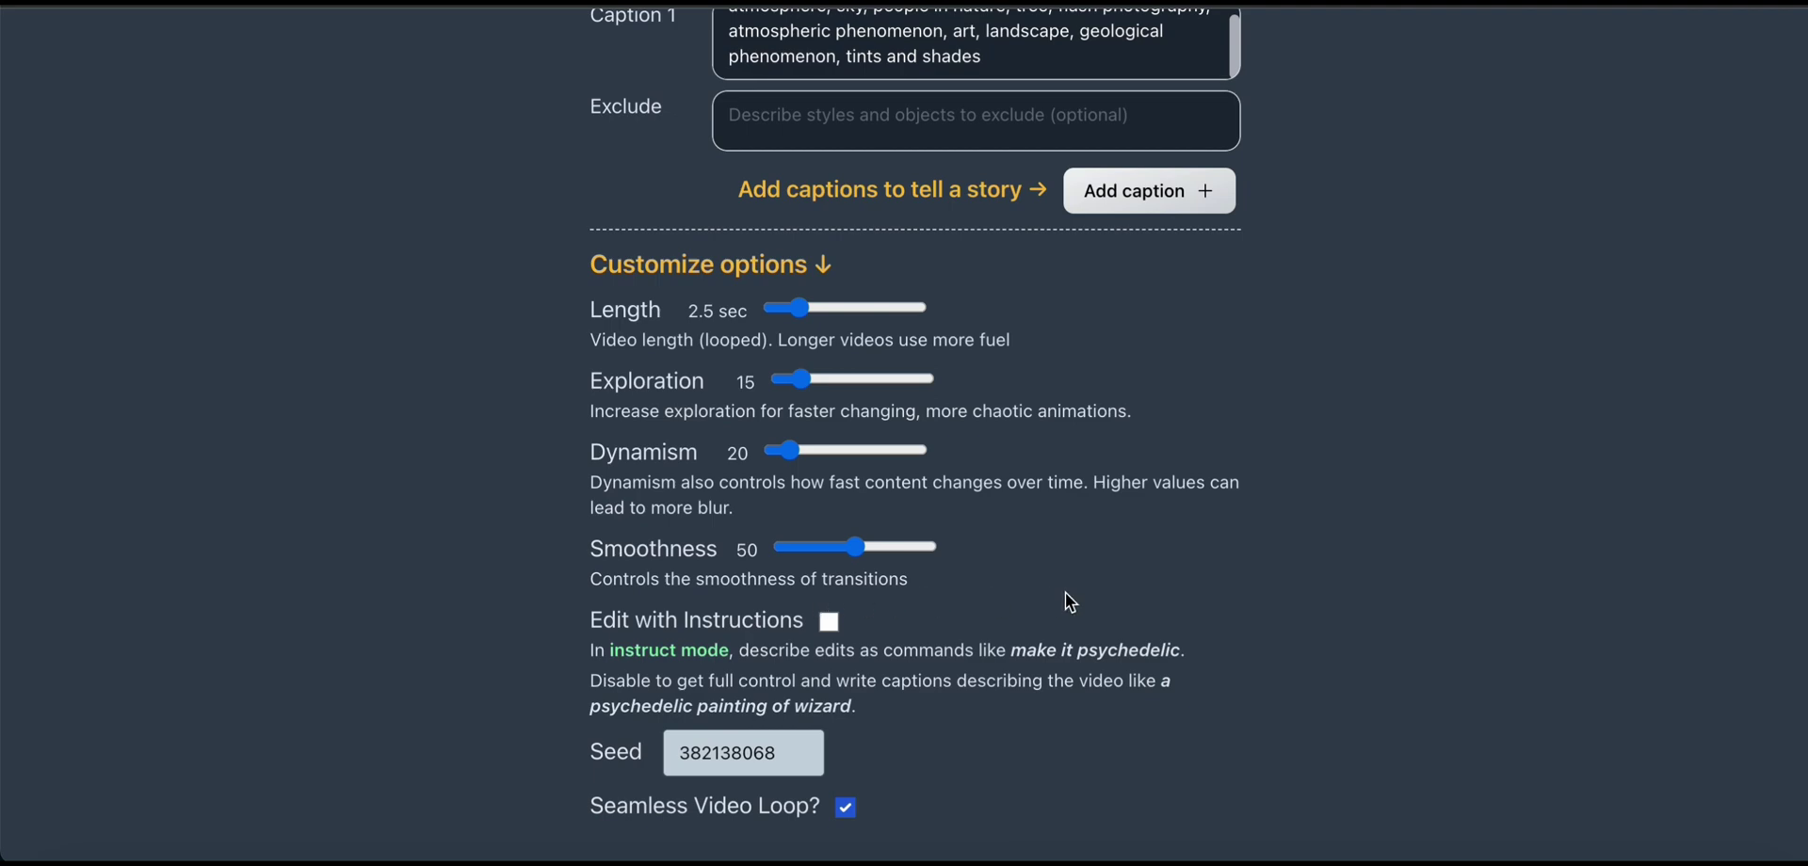
scroll(1069, 598, up, 15)
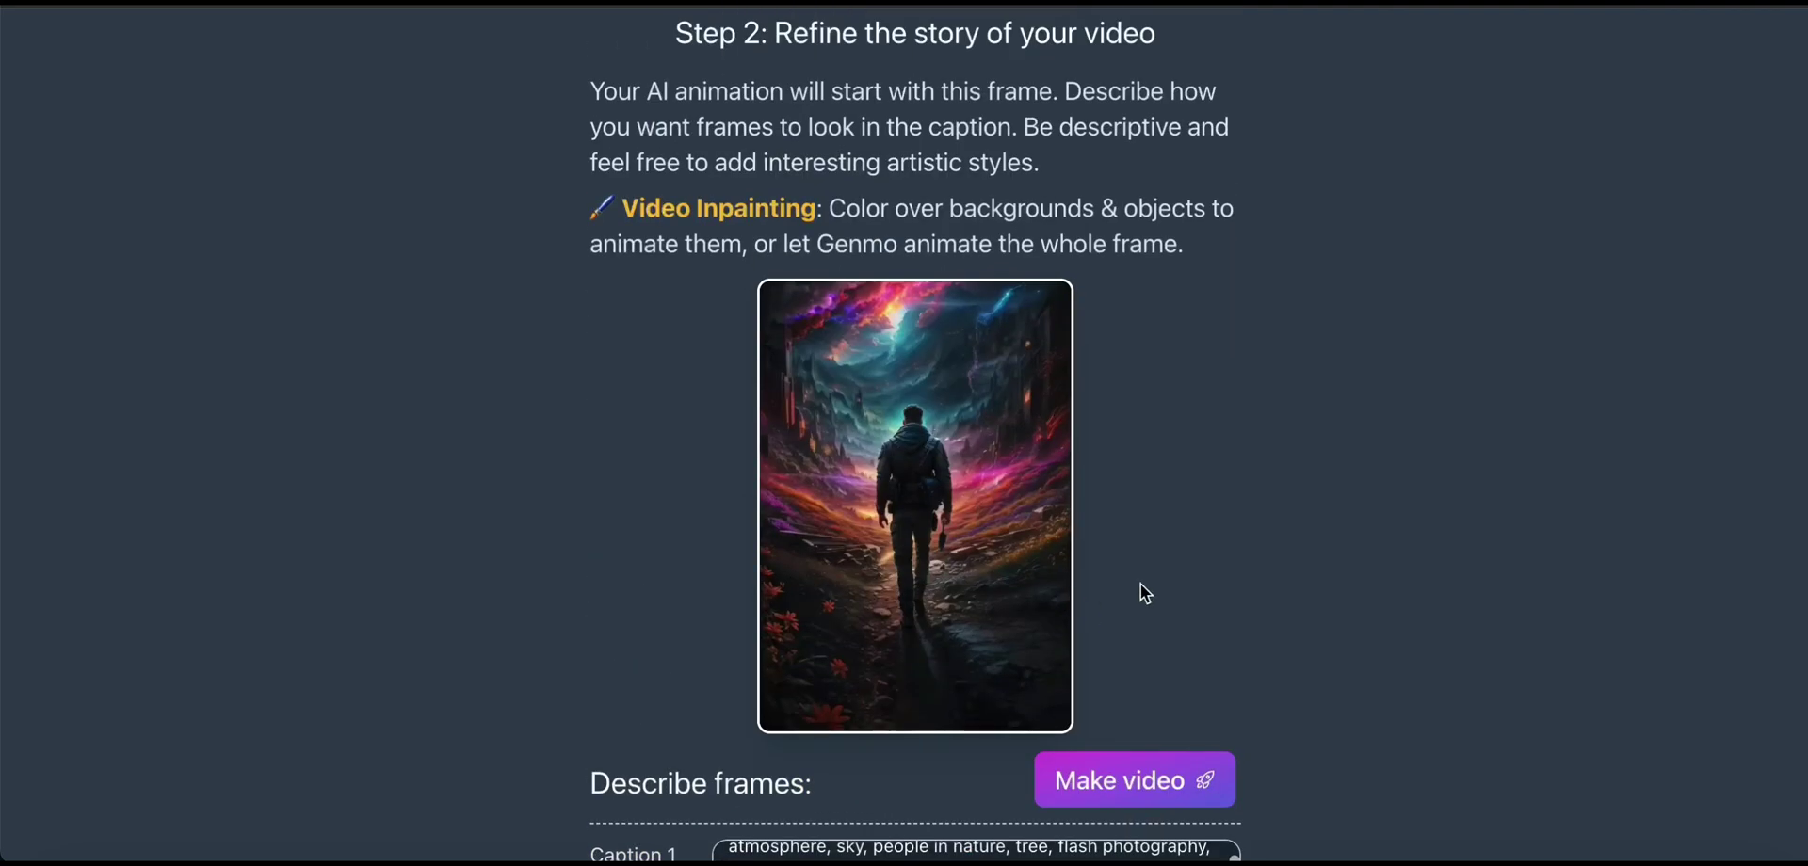
click(1215, 780)
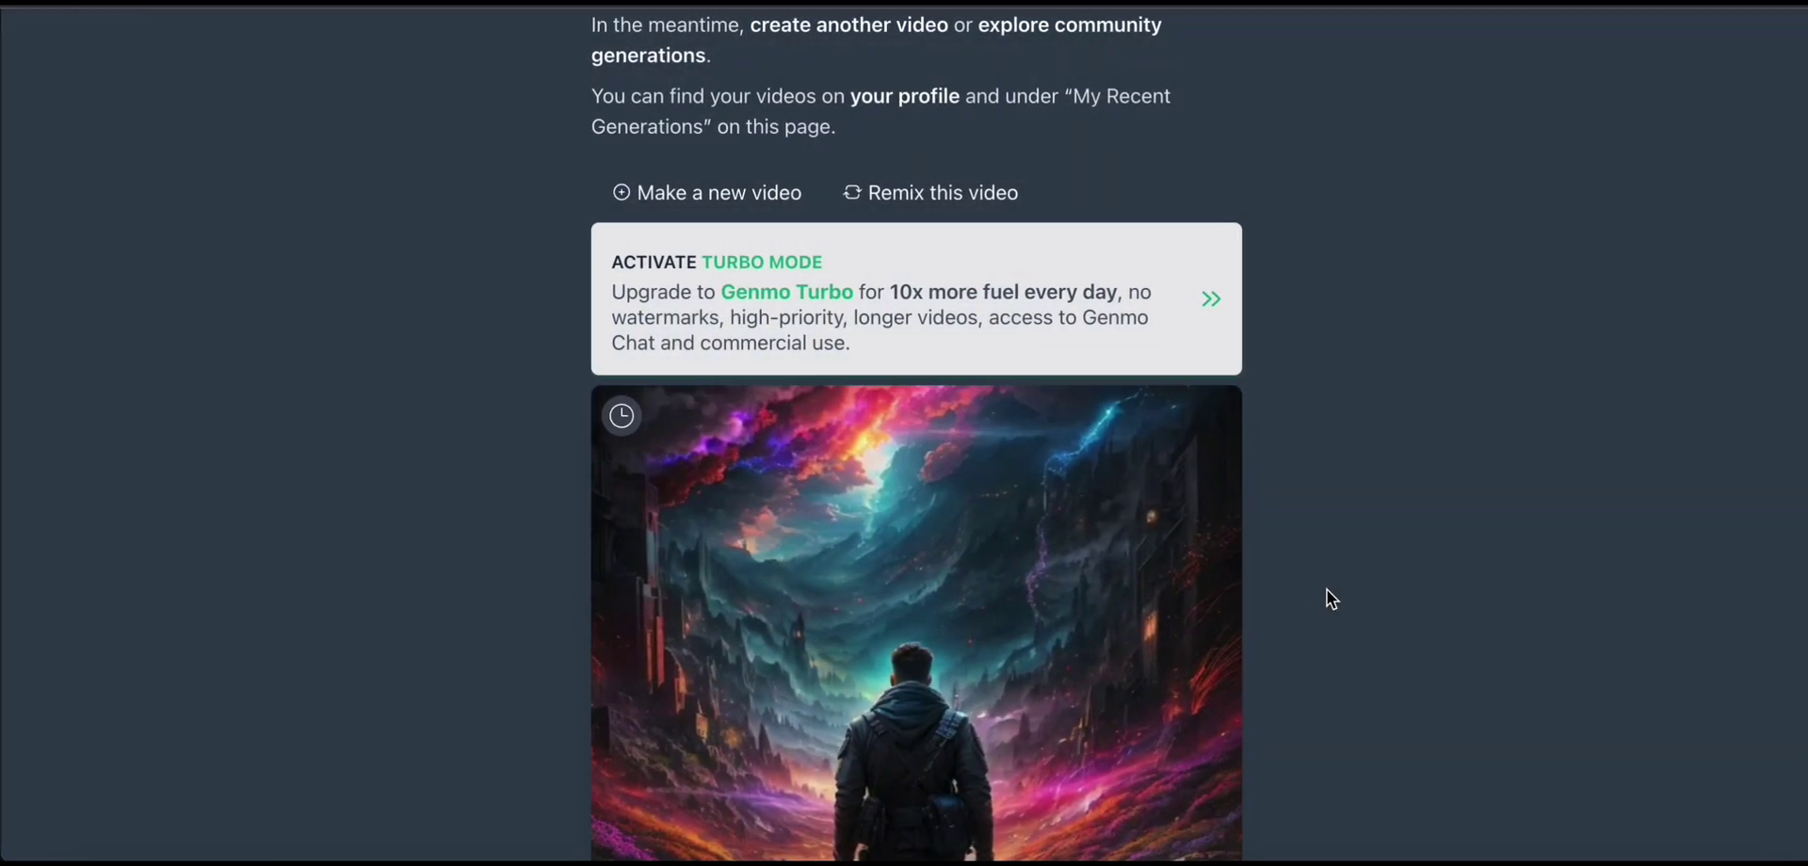
Step: Watch the finished cosmic-sky walking animation, then close the enlarged view to reach Generation details
scroll(1326, 594, down, 4)
scroll(1331, 550, down, 4)
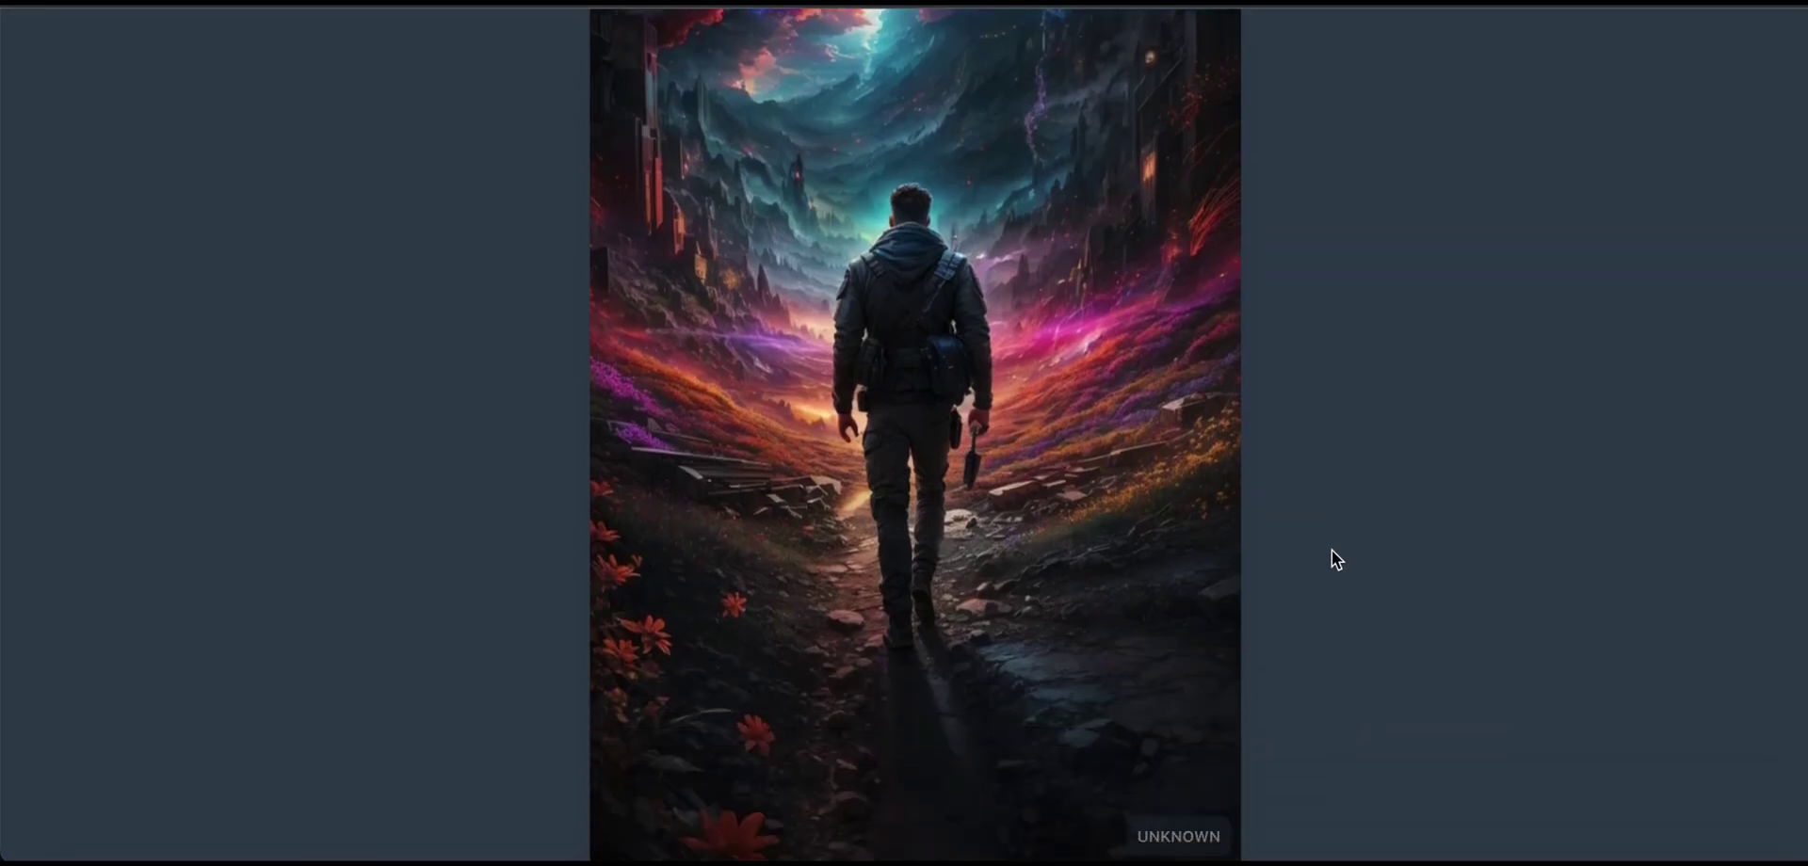
scroll(1331, 550, up, 1)
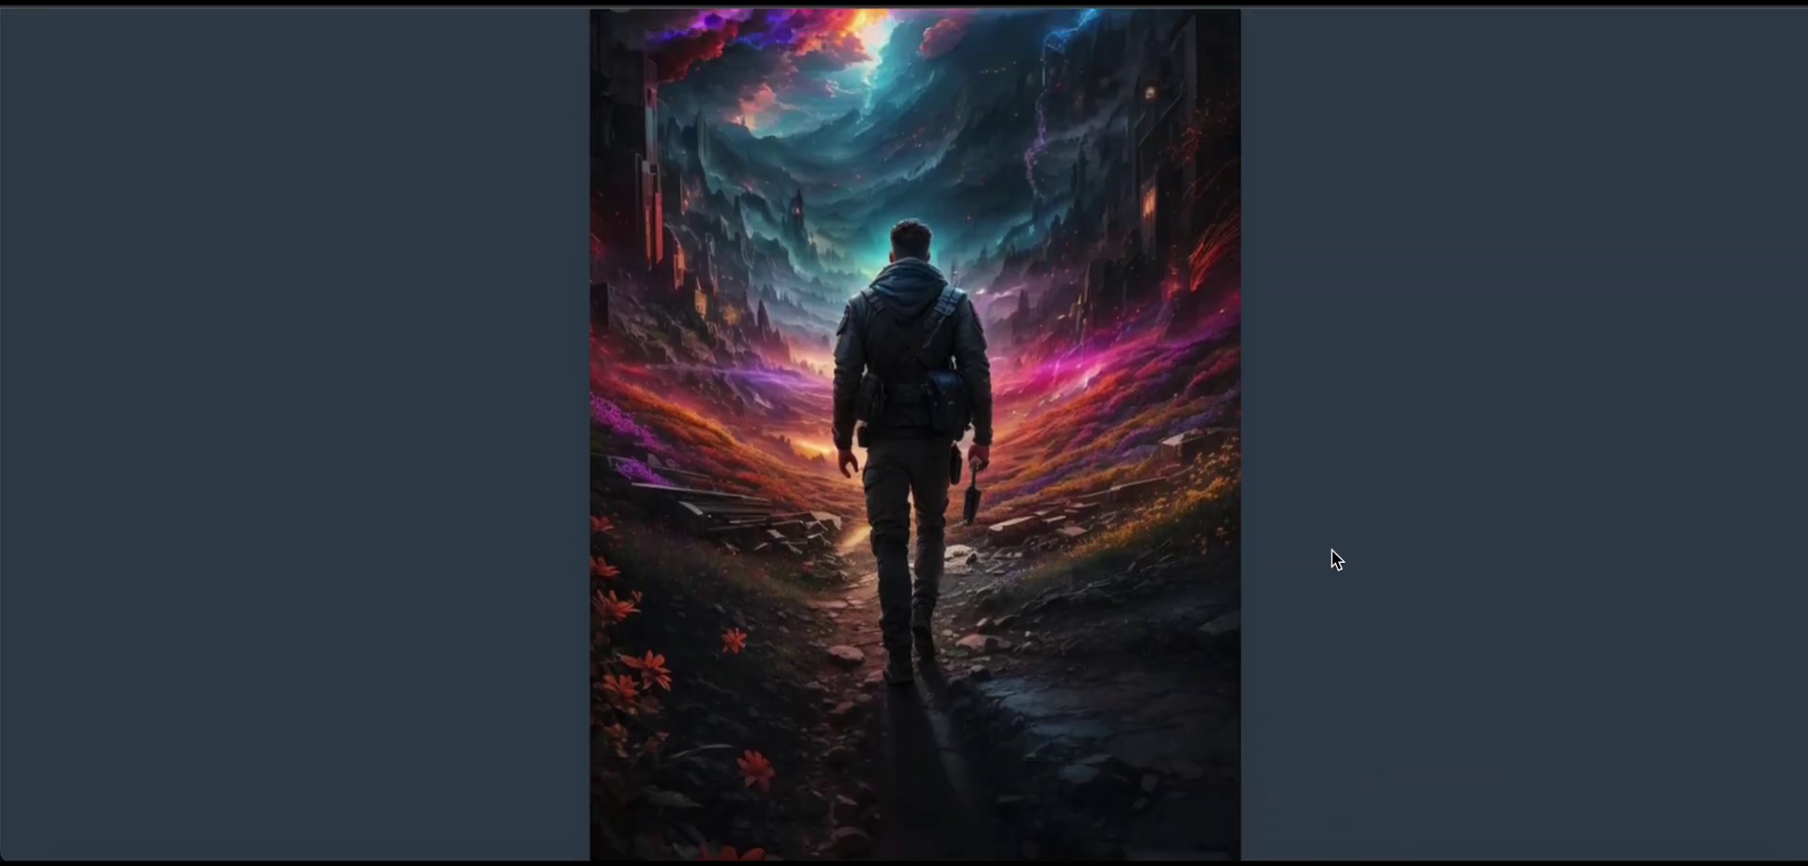
scroll(1332, 550, up, 1)
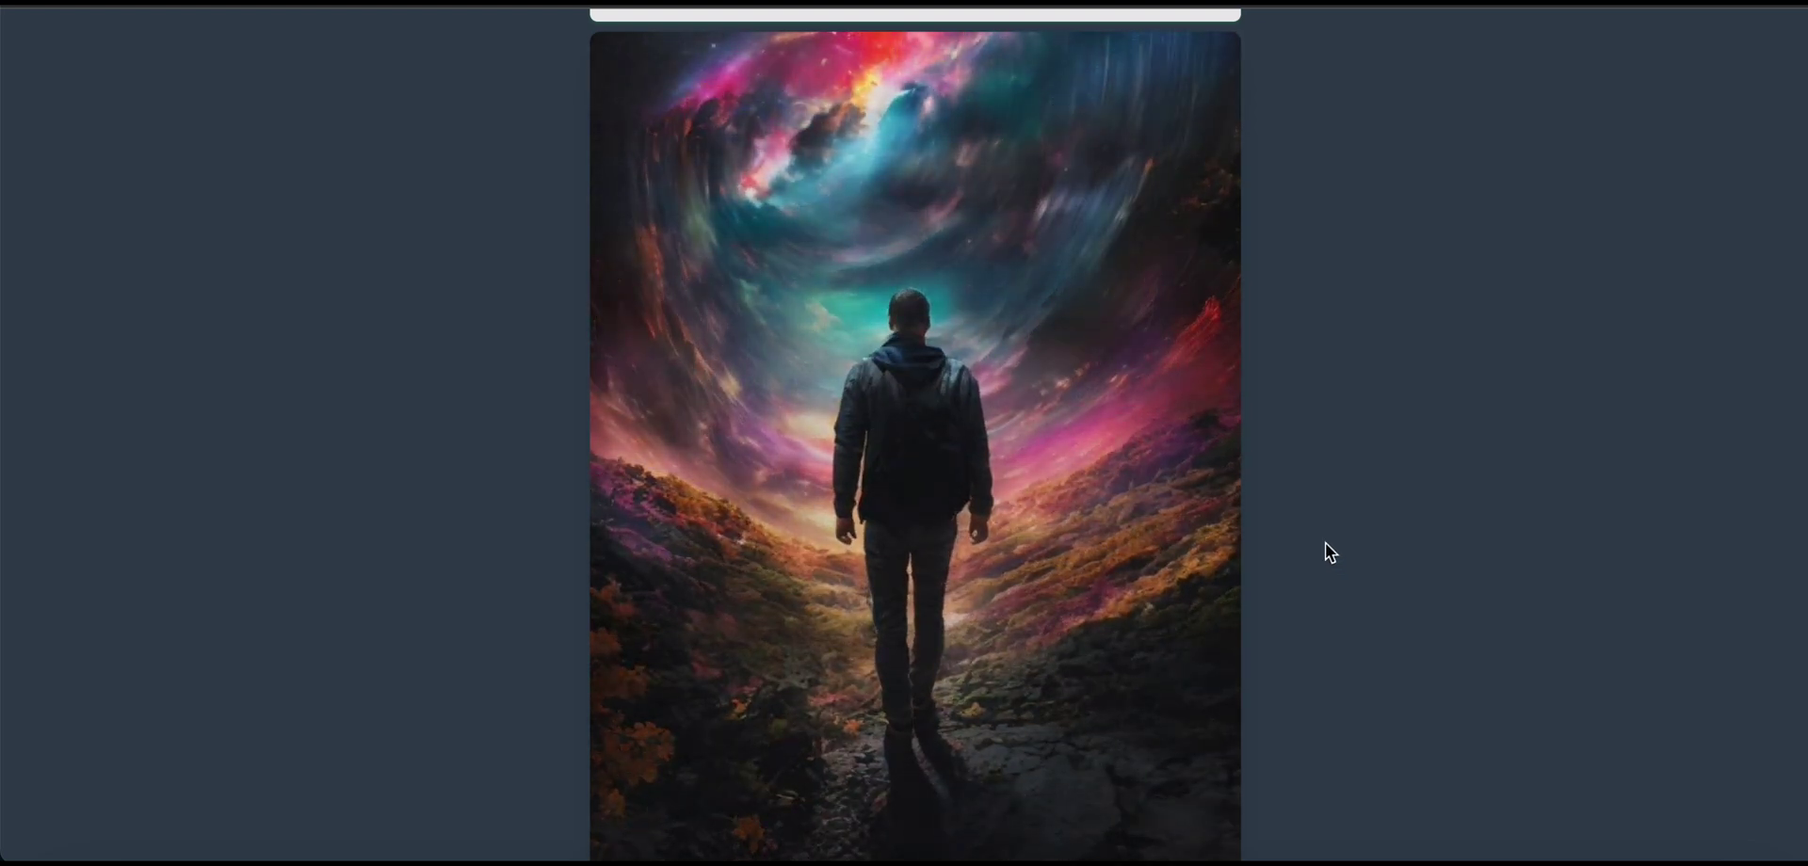
scroll(1325, 553, down, 1)
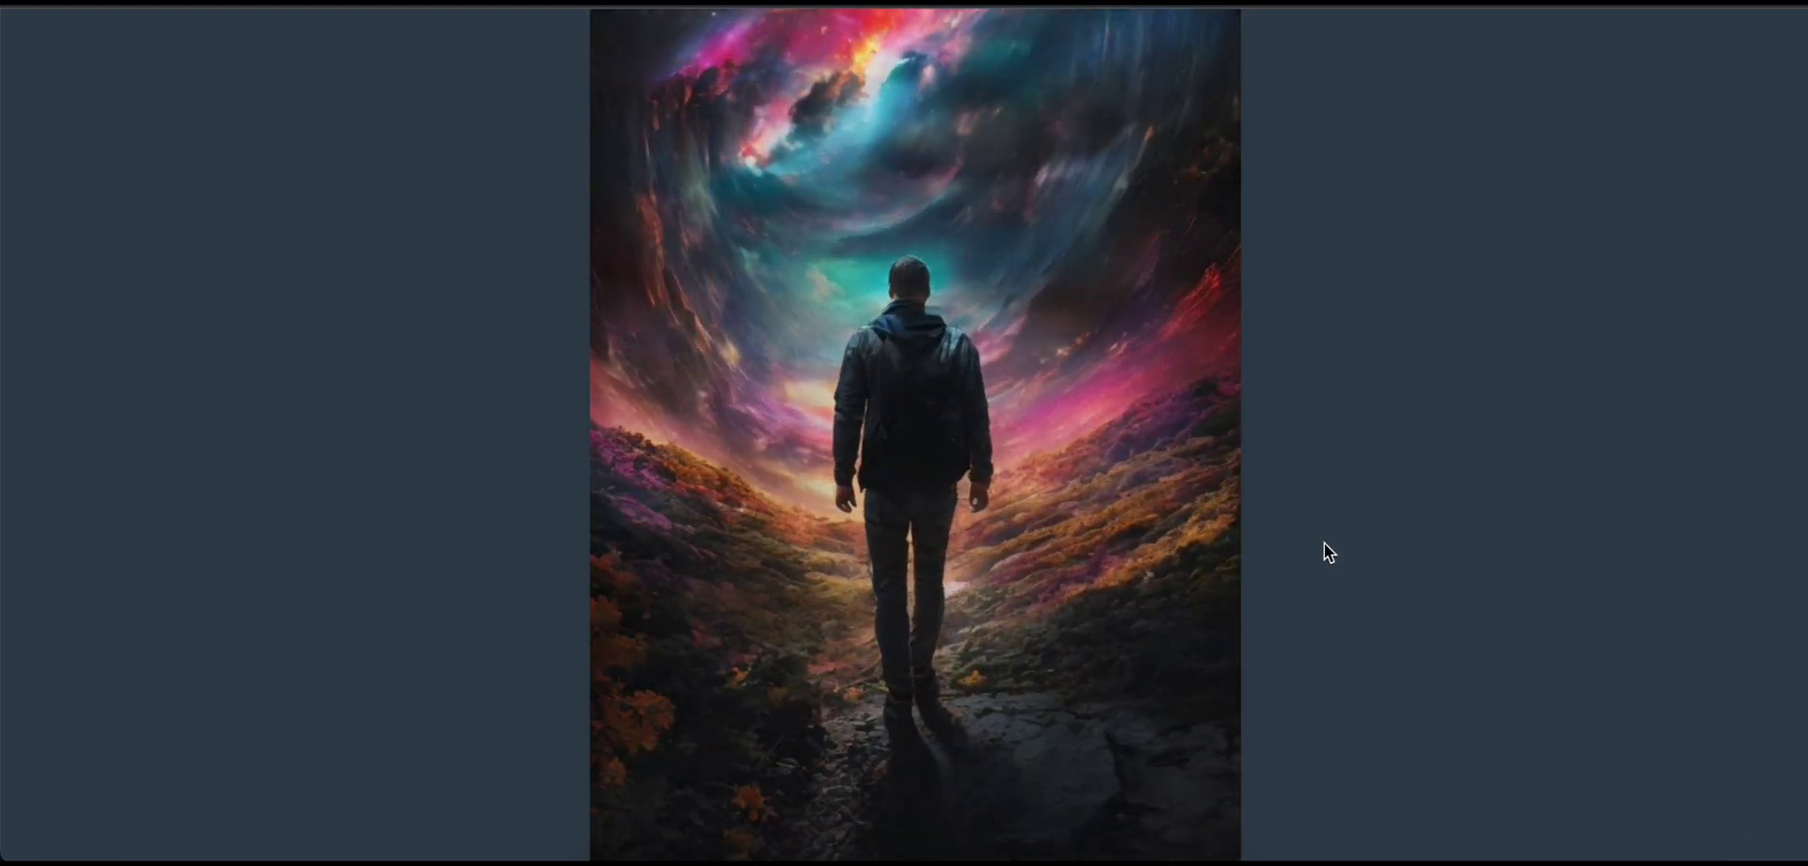
click(1324, 544)
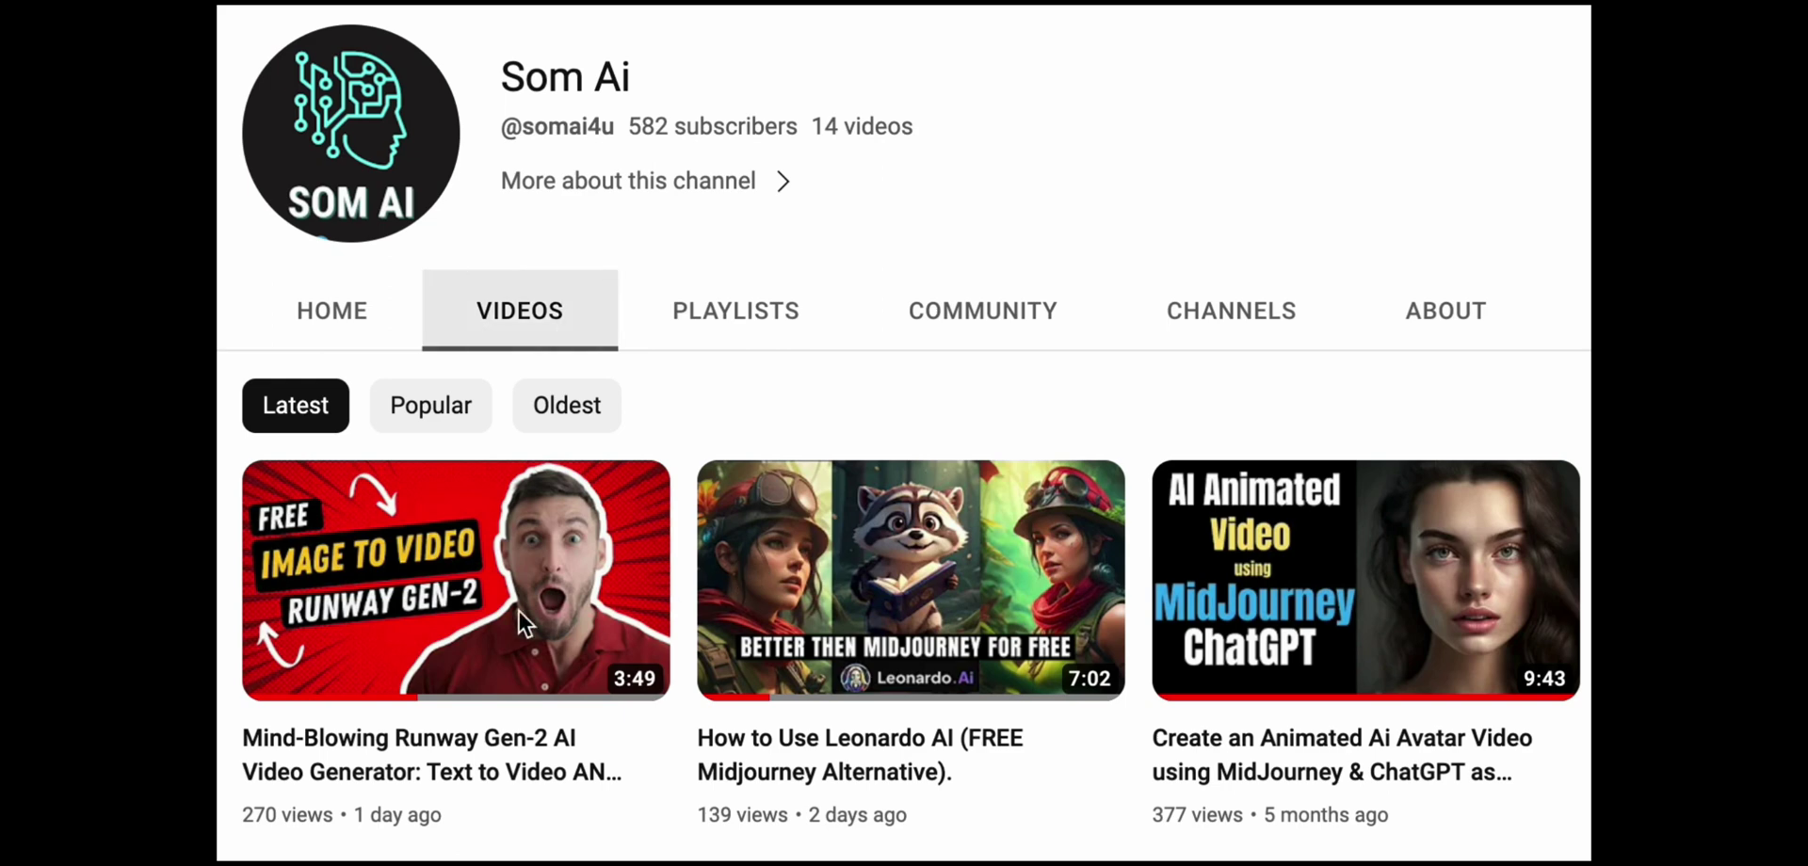
Step: Show the AI tutorial channel's Videos tab sorted by Latest
mouse_move(523, 649)
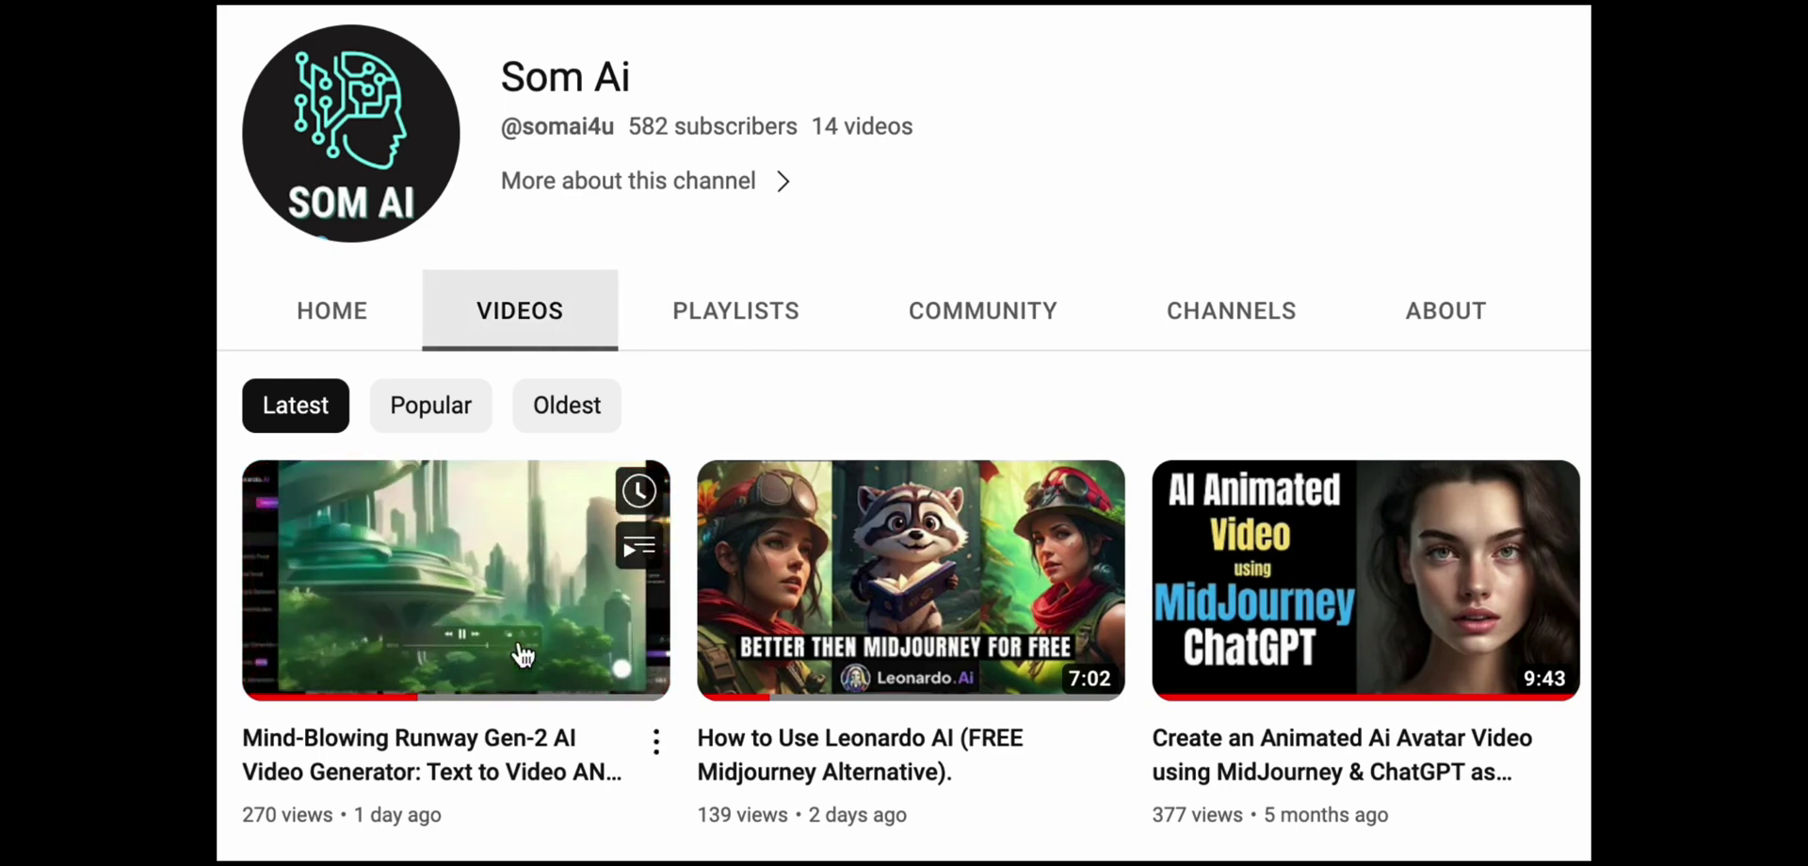